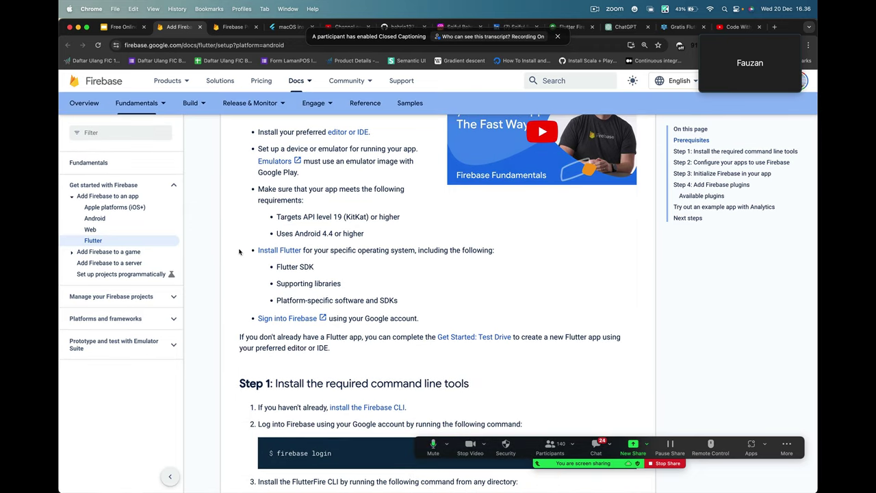
# Open the install the Firebase CLI link from Step 1 of the Flutter setup docs in a new tab and display it
pyautogui.scroll(-3, 307, 257)
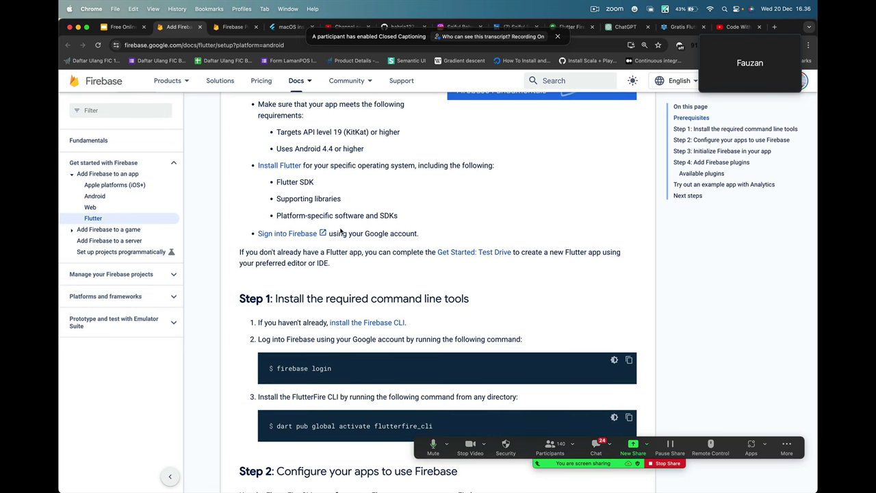
pyautogui.scroll(-3, 402, 233)
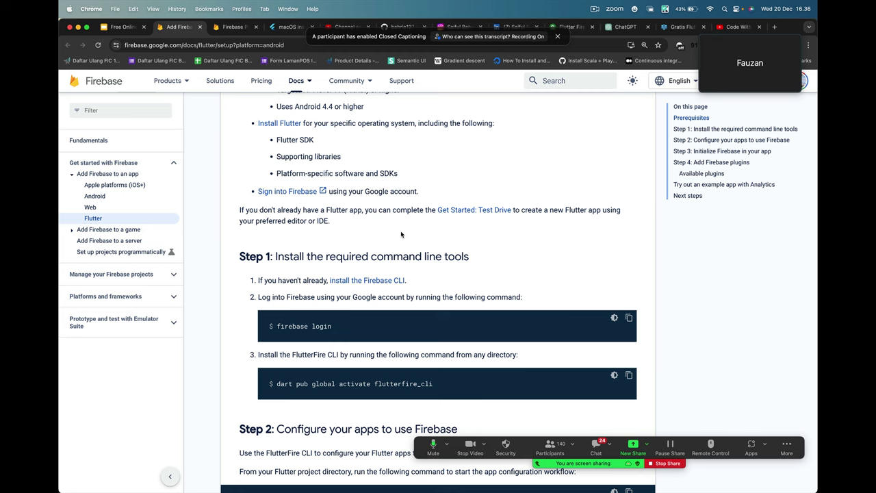
pyautogui.scroll(-1, 254, 282)
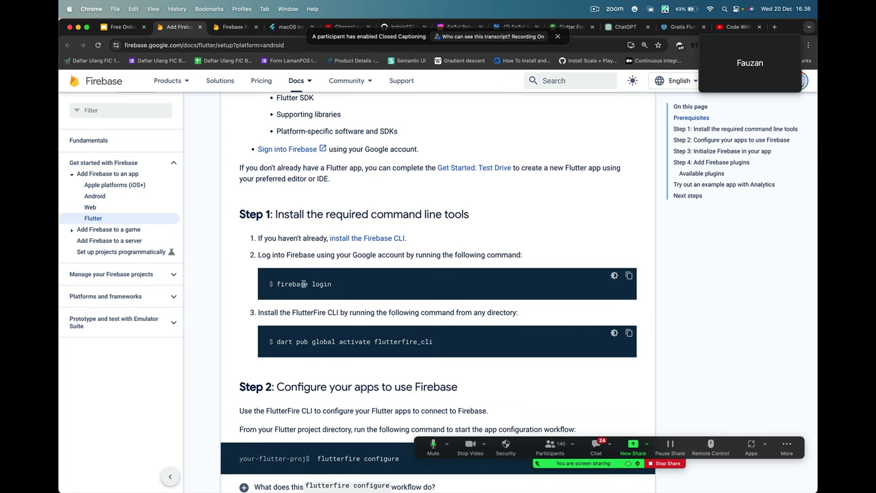
pyautogui.rightClick(364, 241)
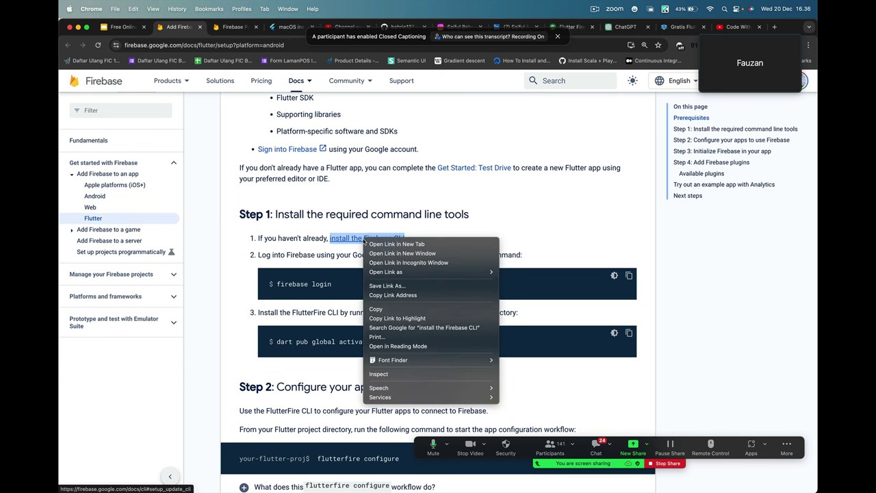
pyautogui.click(372, 244)
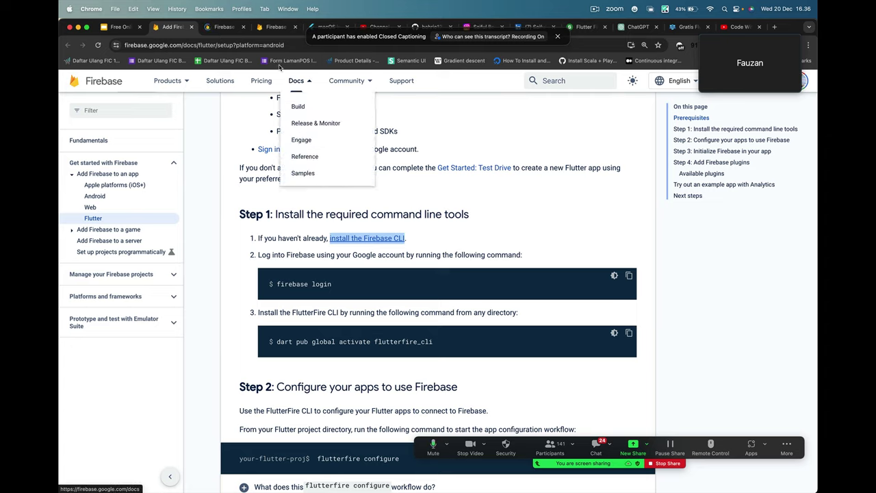
pyautogui.click(224, 27)
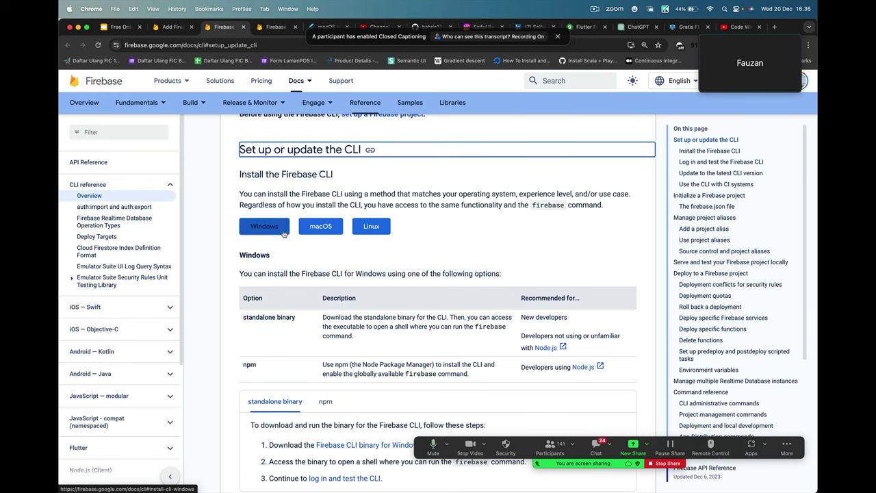
# Examine the Firebase CLI installation options for macOS and for Windows
pyautogui.click(329, 228)
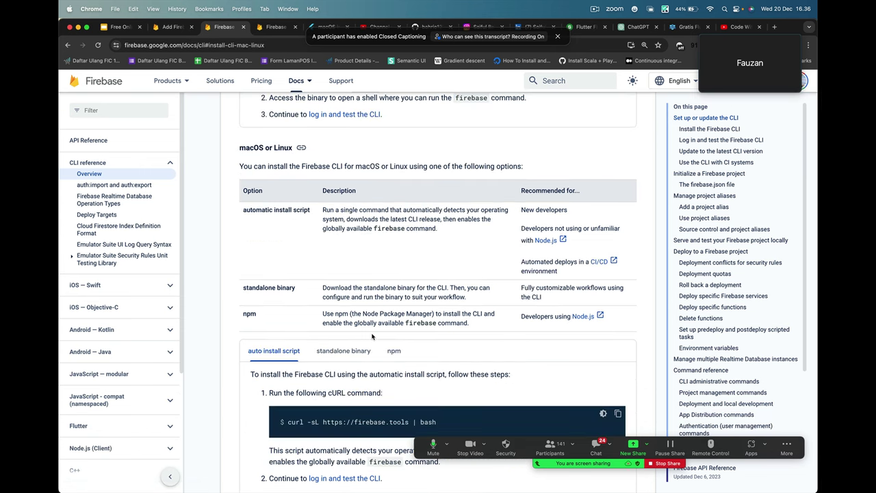
pyautogui.scroll(6, 371, 336)
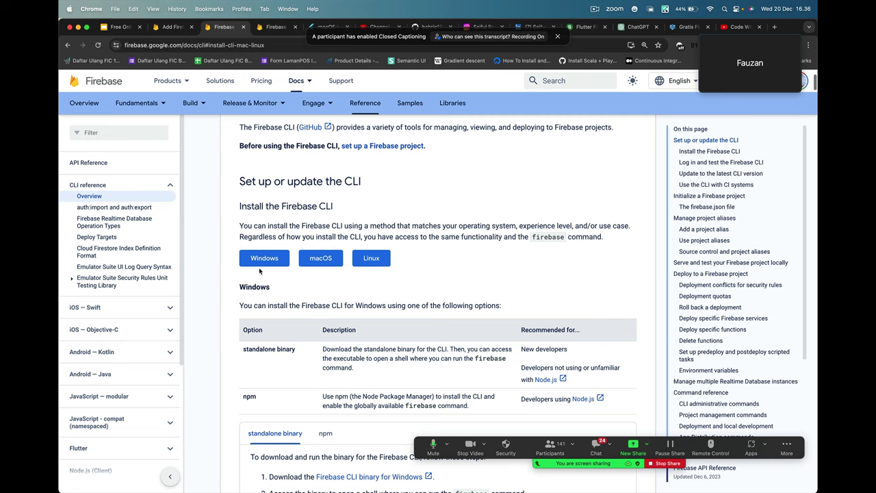
pyautogui.click(255, 259)
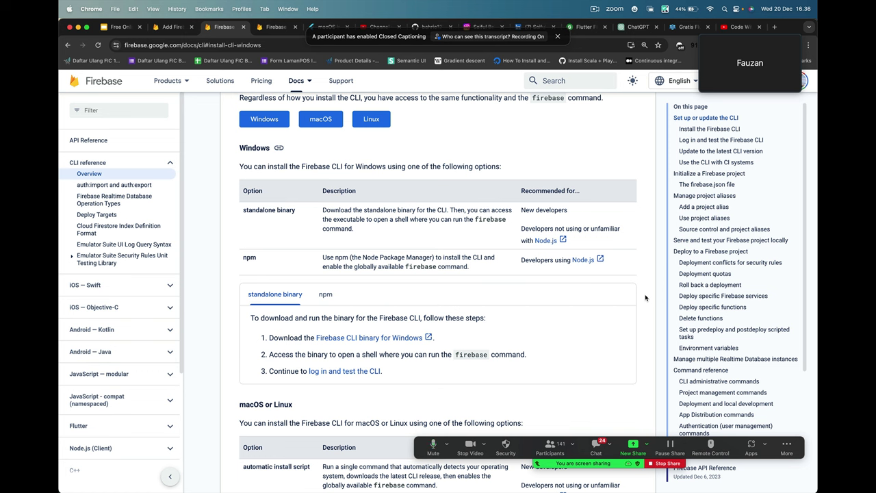
pyautogui.scroll(2, 645, 297)
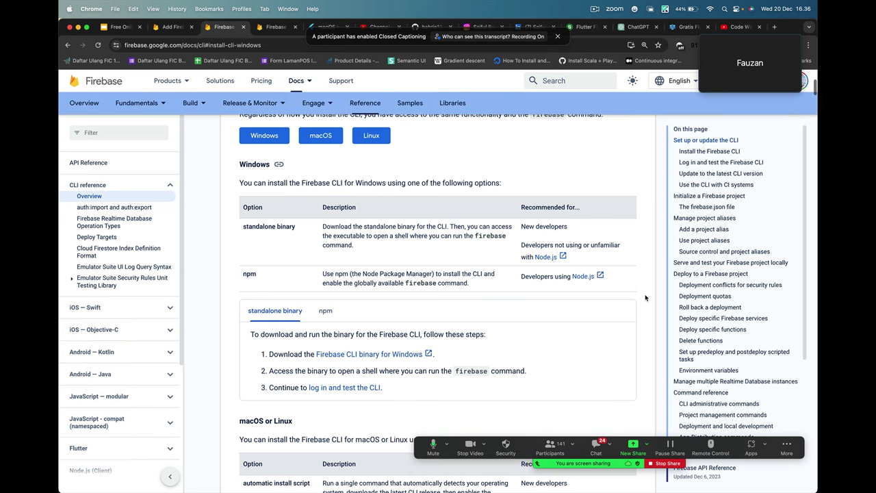
pyautogui.scroll(-2, 645, 297)
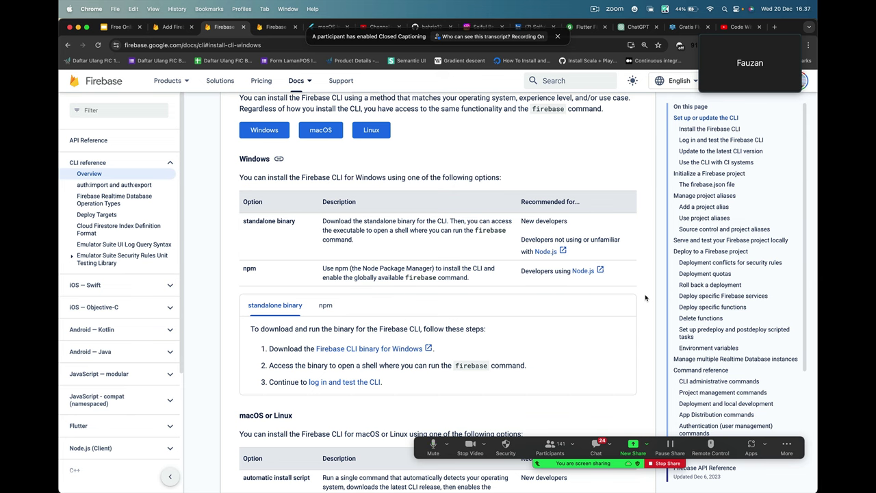
pyautogui.scroll(1, 645, 297)
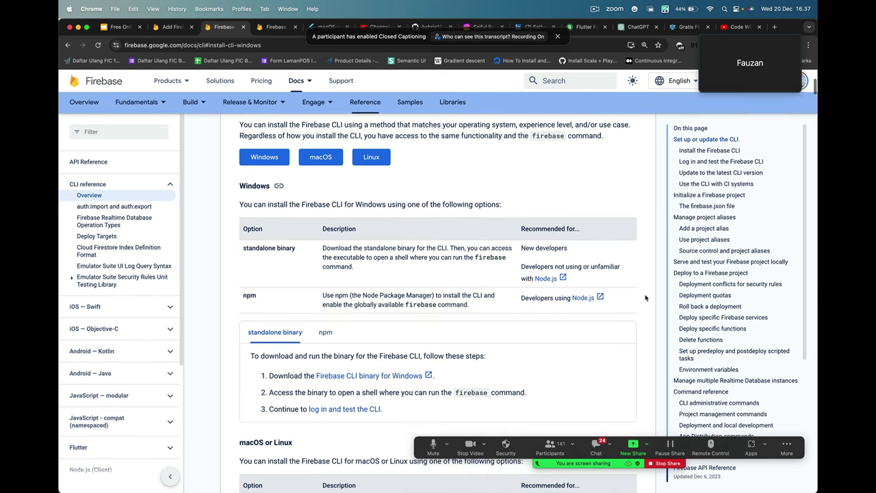
# Switch to Parallels Desktop and resume the suspended Windows 11 virtual machine
pyautogui.press('super+space')
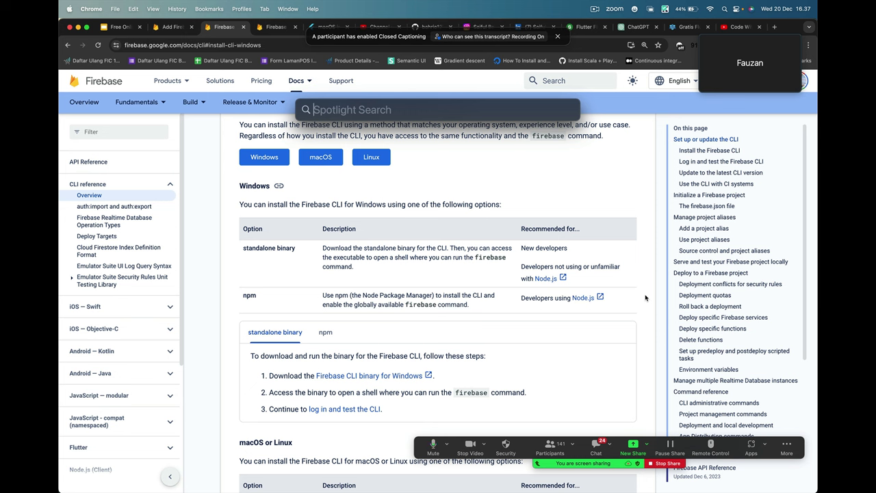
pyautogui.write('para')
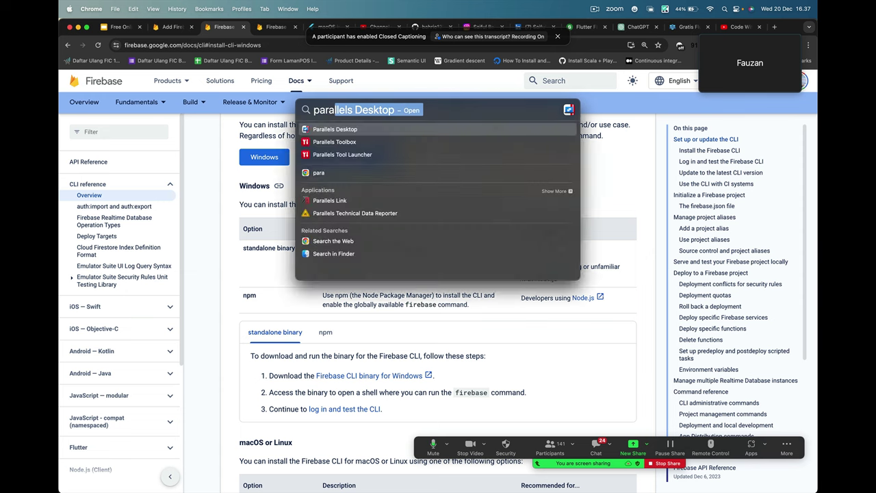
pyautogui.press('Return')
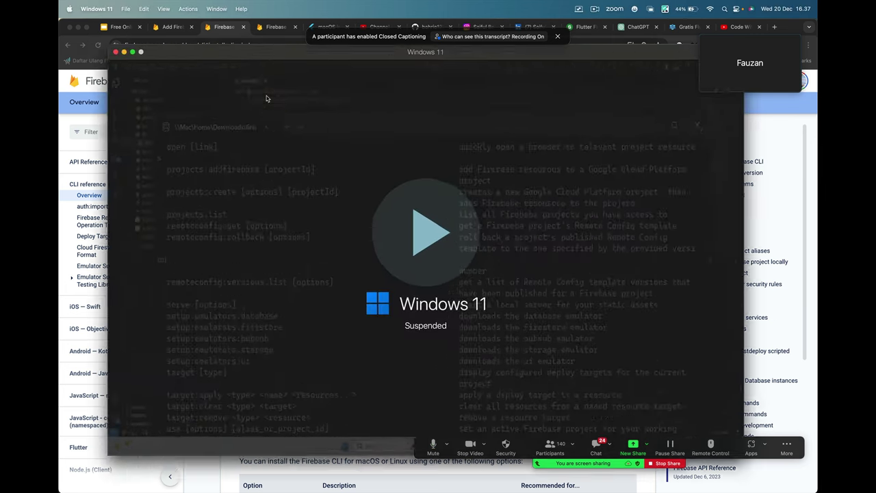
pyautogui.click(436, 236)
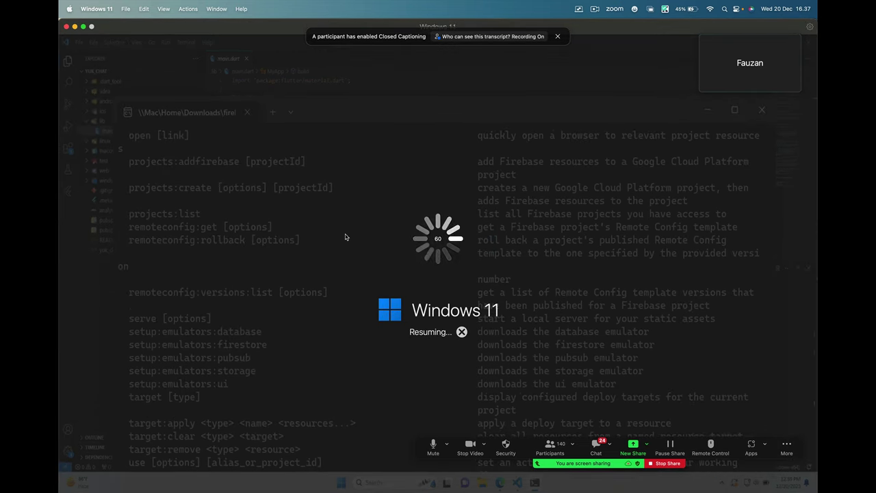
pyautogui.click(595, 445)
pyautogui.moveTo(697, 24); pyautogui.dragTo(58, 27)
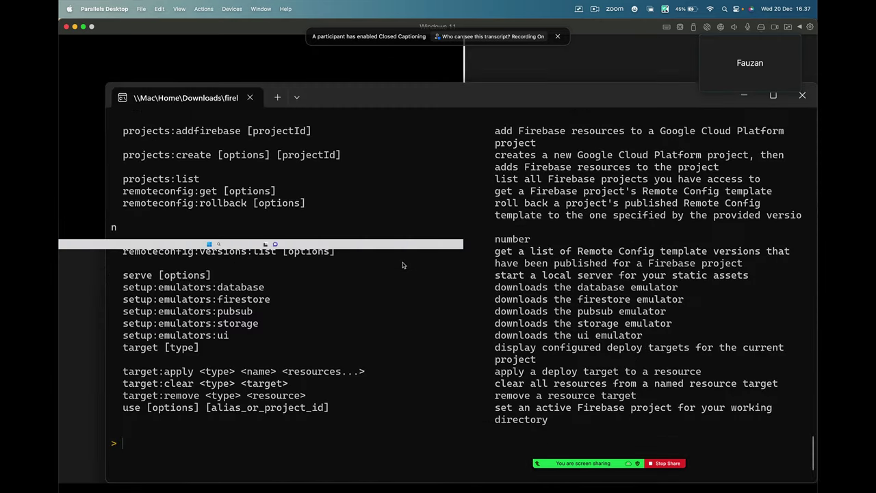
# Close the Firebase tools terminal and the Visual Studio Code window inside the virtual machine
pyautogui.click(422, 102)
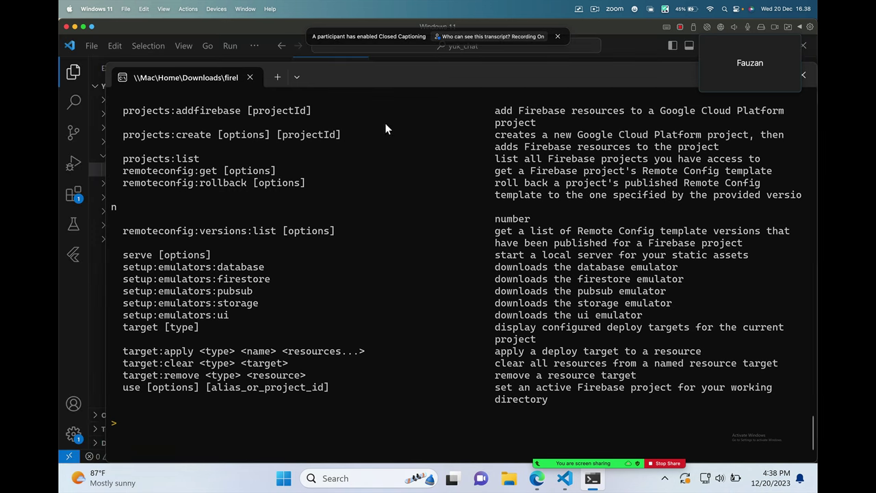
pyautogui.click(250, 77)
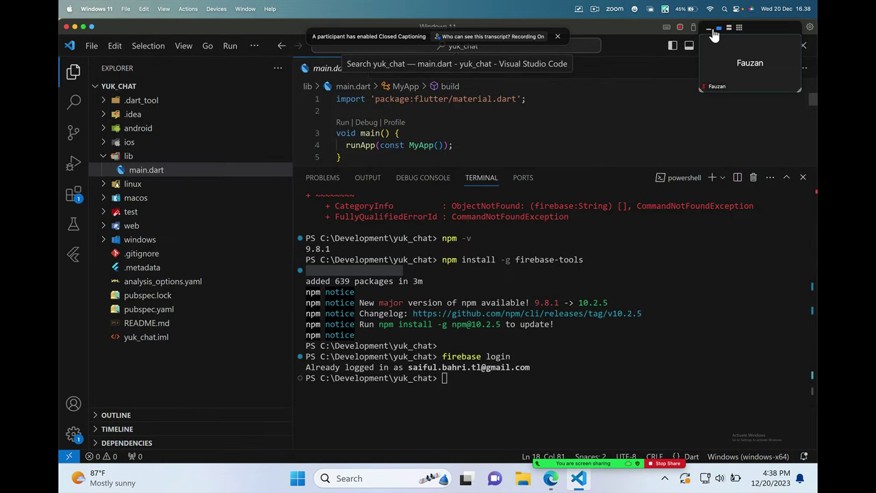
pyautogui.click(710, 28)
pyautogui.click(803, 45)
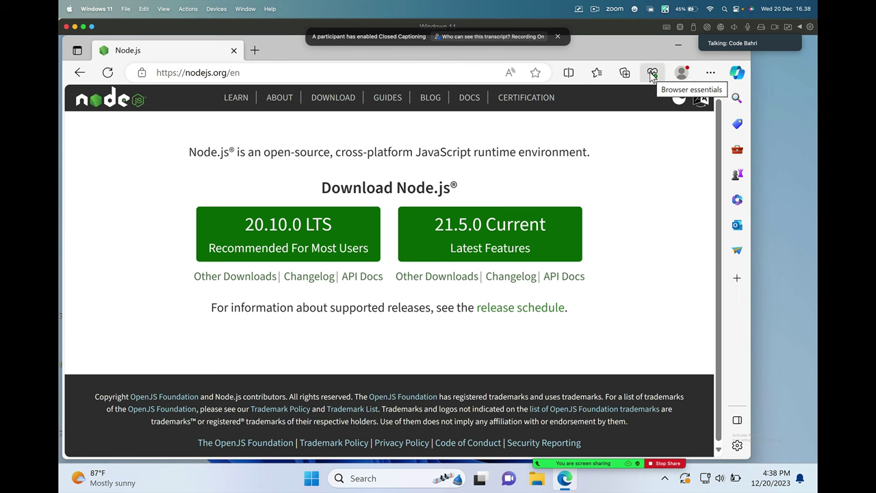
# Look through the browser's list of downloaded files and dismiss it
pyautogui.click(711, 72)
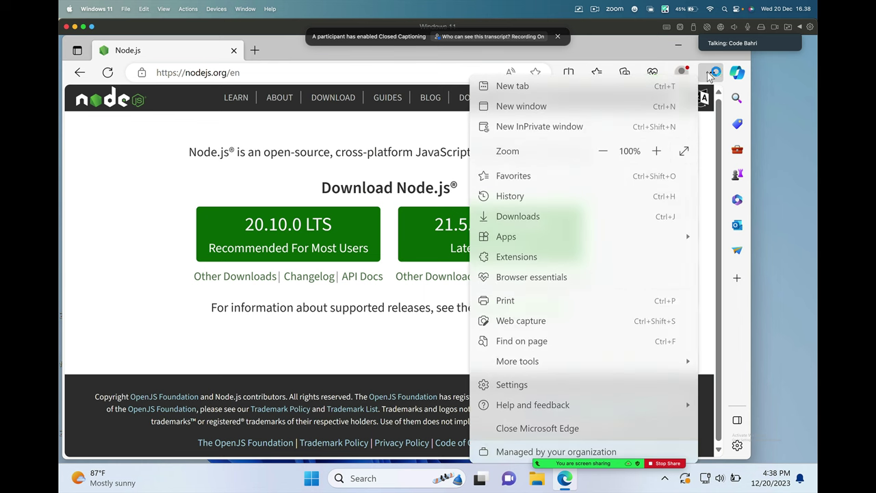
pyautogui.click(525, 216)
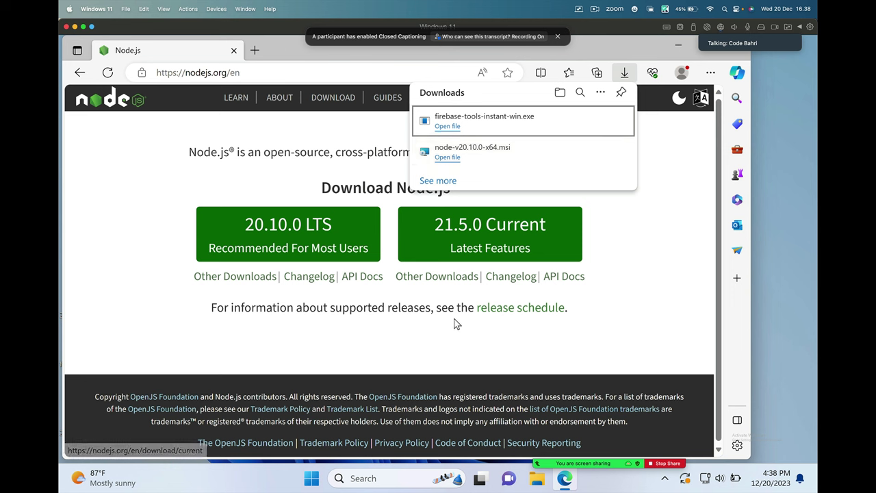
pyautogui.click(126, 301)
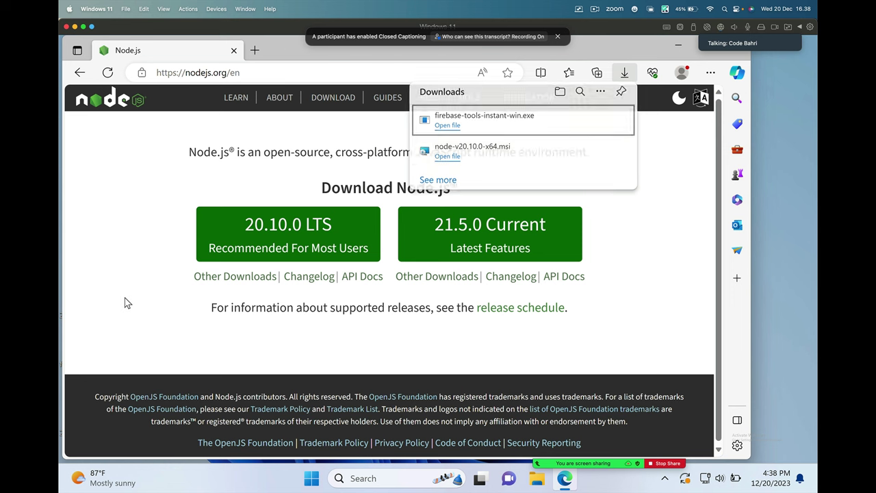
# Open a new browser tab and check the browsing history
pyautogui.click(255, 50)
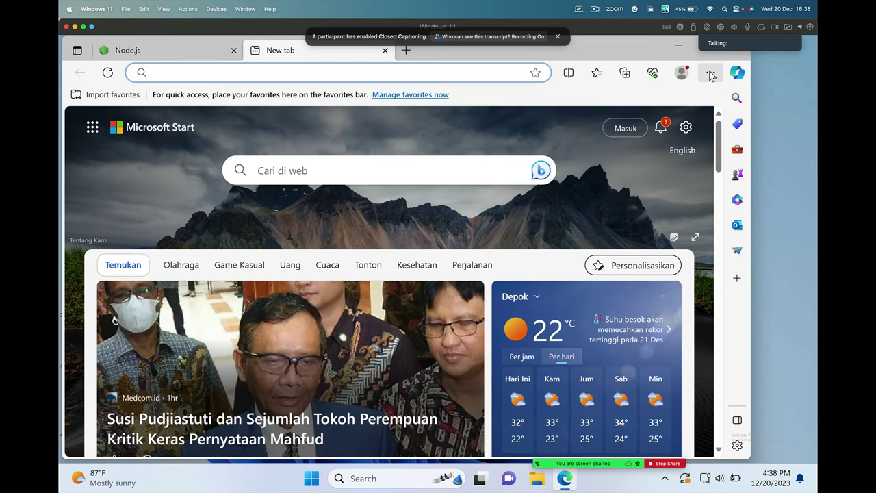
pyautogui.click(710, 72)
pyautogui.click(574, 203)
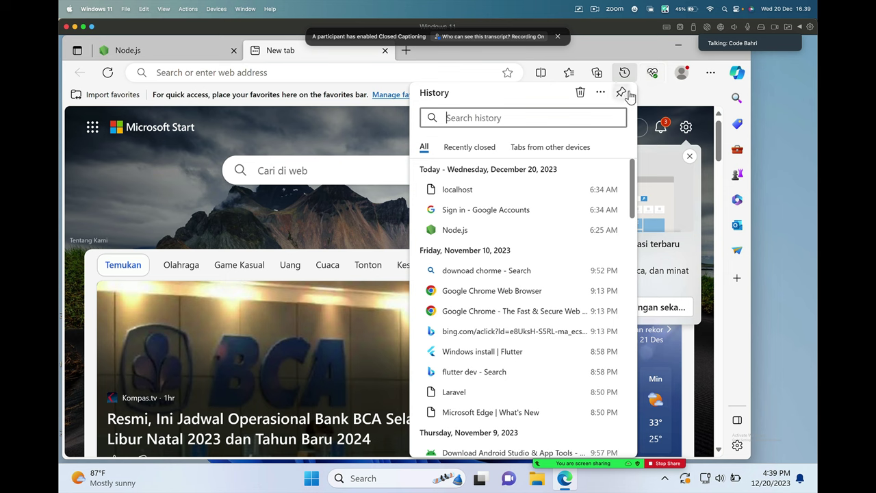
pyautogui.click(662, 87)
# Open the downloaded firebase-tools-instant-win.exe from the browser's list of downloads
pyautogui.click(710, 76)
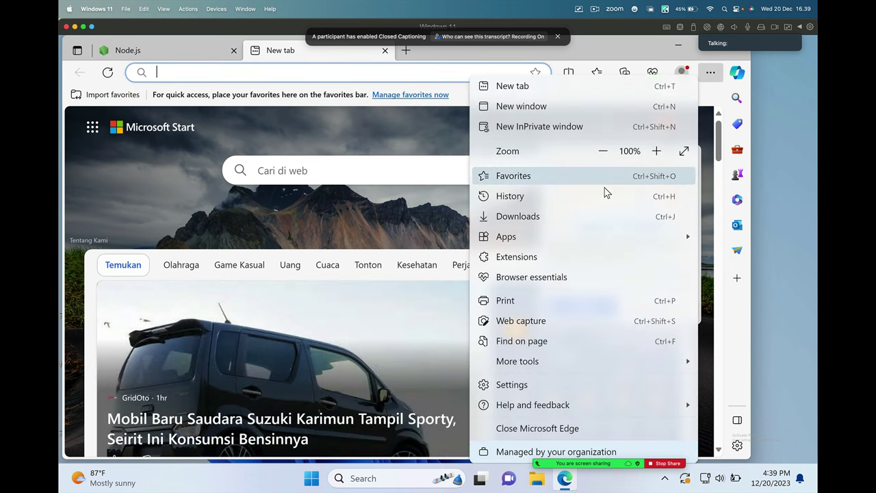
pyautogui.click(584, 217)
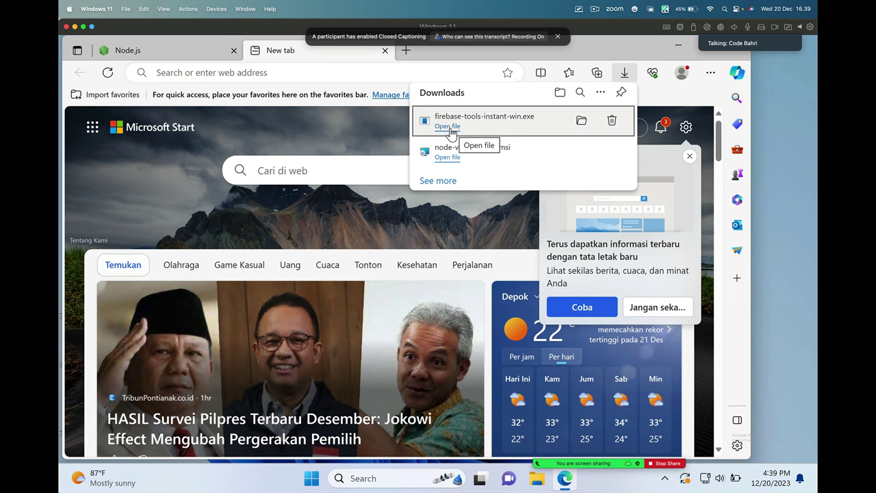
pyautogui.click(450, 127)
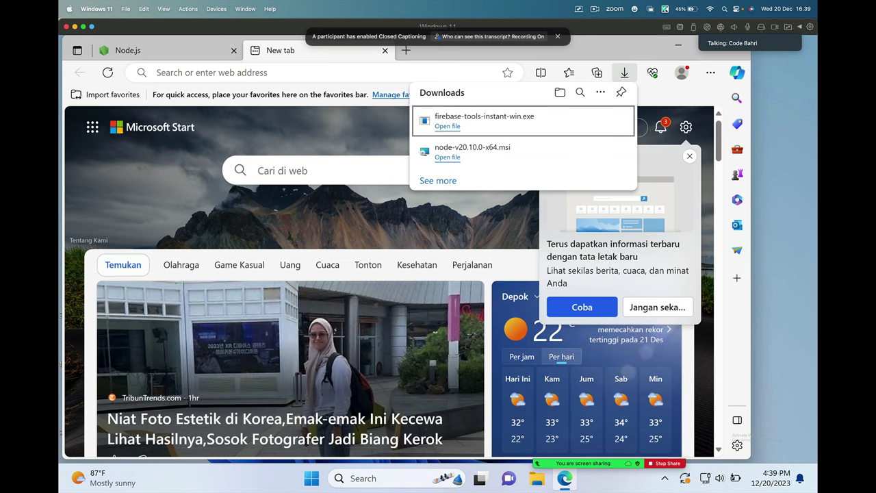
# Move the Chrome window with the Firebase docs to Desktop 2 and switch to that desktop
pyautogui.hotkey('ctrl', 'Up')
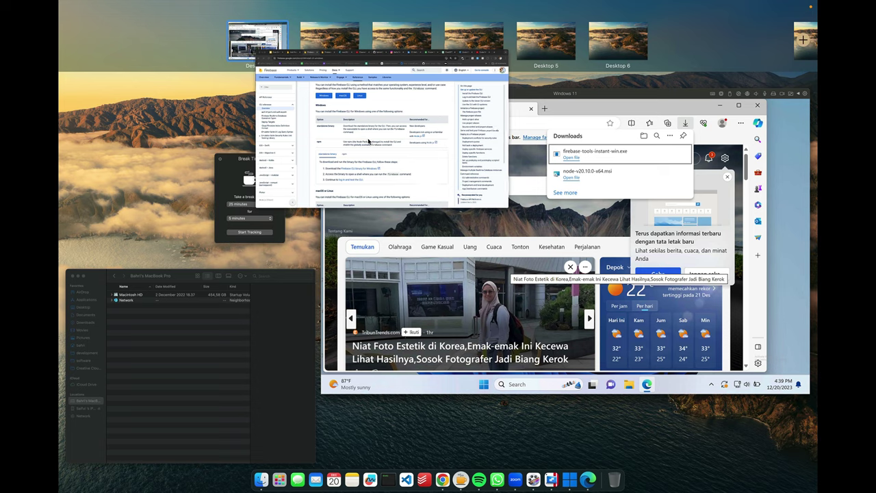
pyautogui.moveTo(369, 141); pyautogui.dragTo(327, 41)
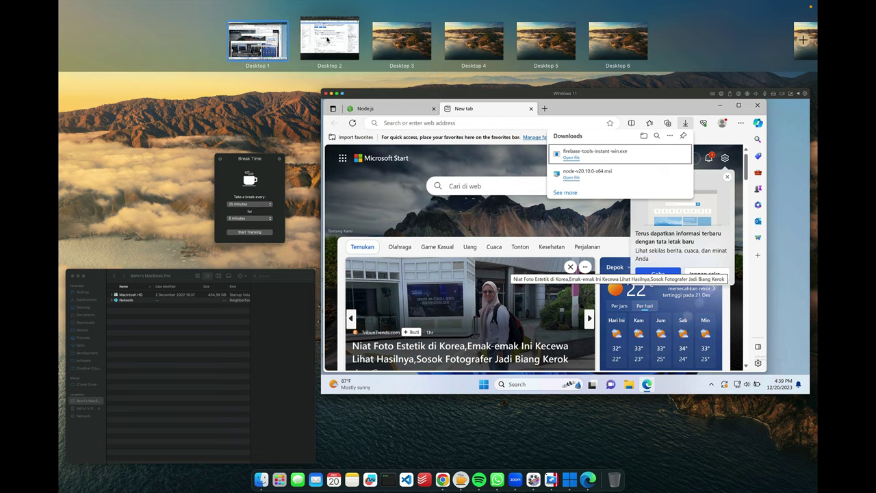
pyautogui.click(328, 41)
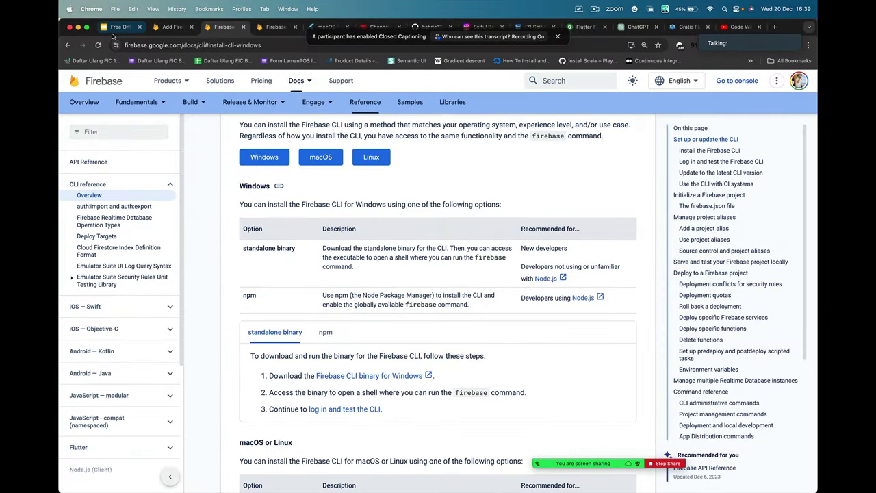
pyautogui.click(114, 28)
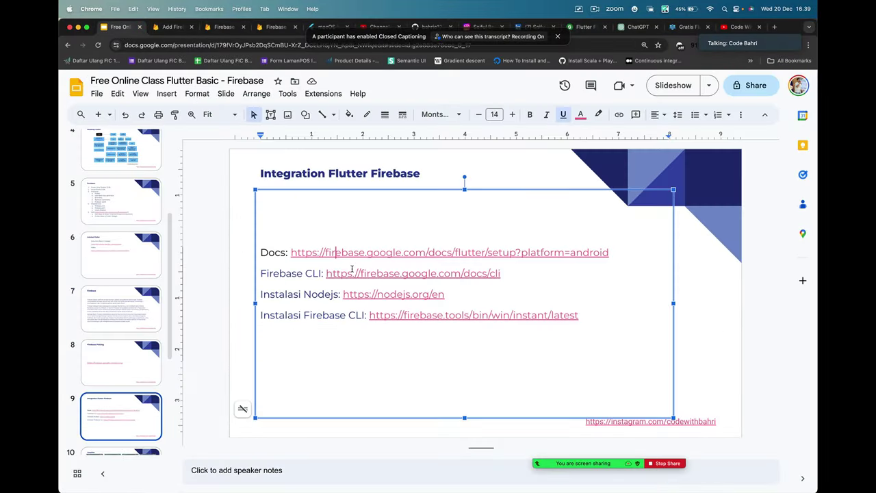
pyautogui.moveTo(580, 315); pyautogui.dragTo(368, 315)
pyautogui.hotkey('ctrl', 'c')
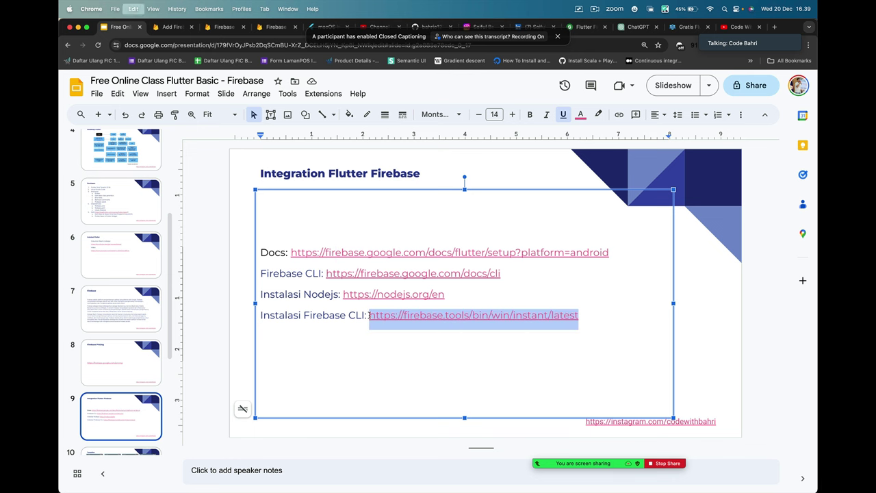
pyautogui.hotkey('ctrl', 'Right')
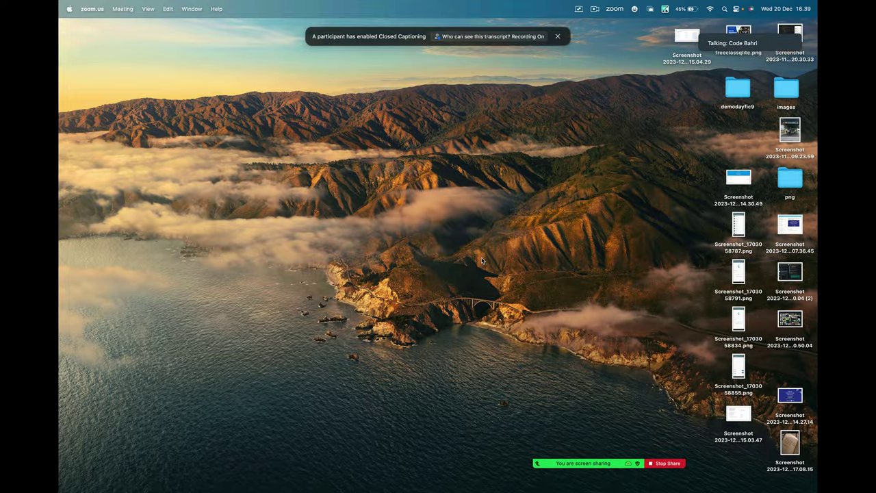
pyautogui.hotkey('ctrl', 'Left')
pyautogui.hotkey('ctrl', 'Right')
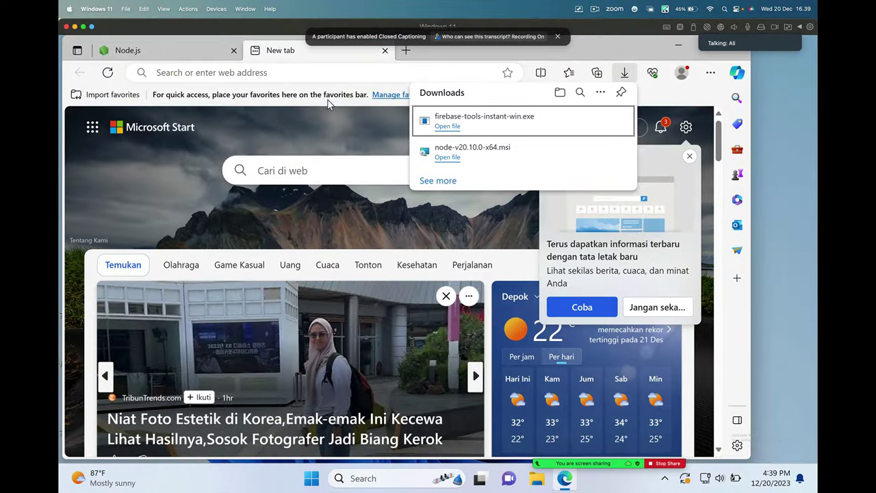
pyautogui.click(276, 72)
pyautogui.hotkey('ctrl', 'v')
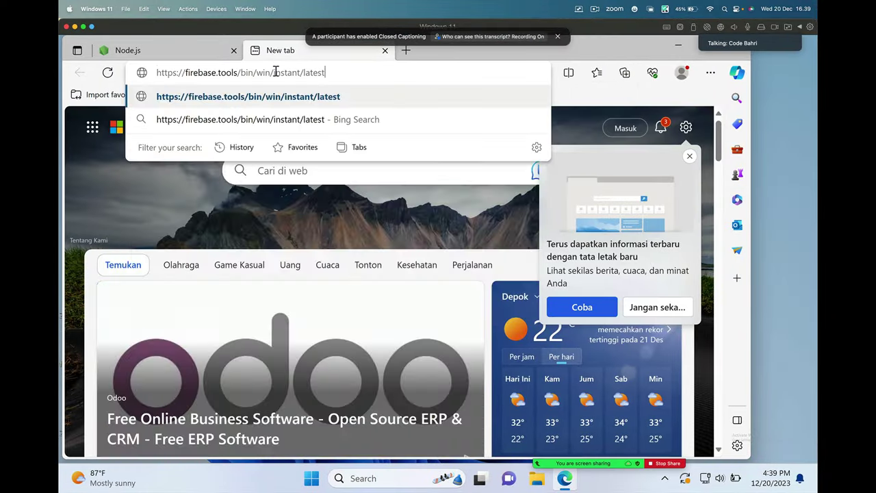
pyautogui.press('Return')
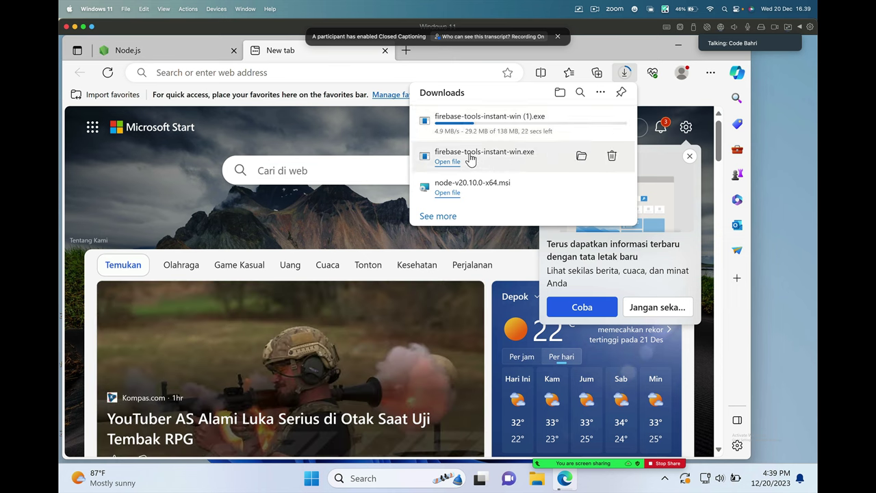
pyautogui.click(612, 121)
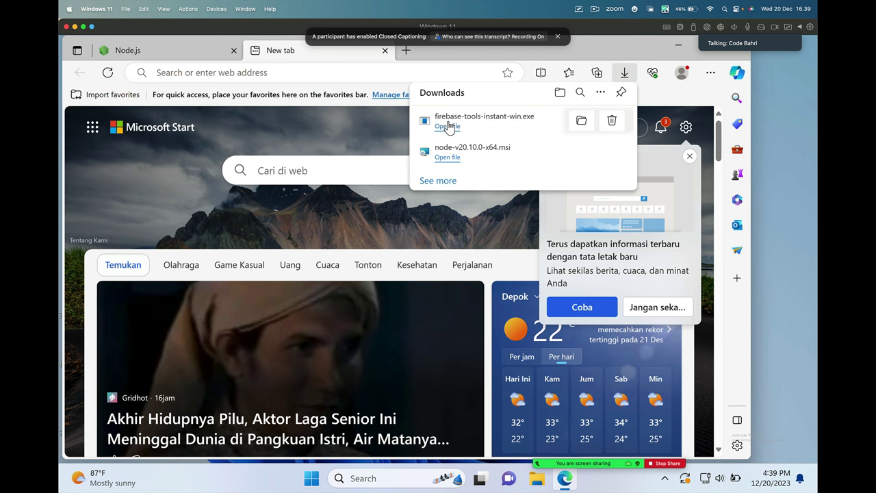
# Run the downloaded firebase-tools-instant-win.exe to start the Firebase CLI
pyautogui.click(448, 128)
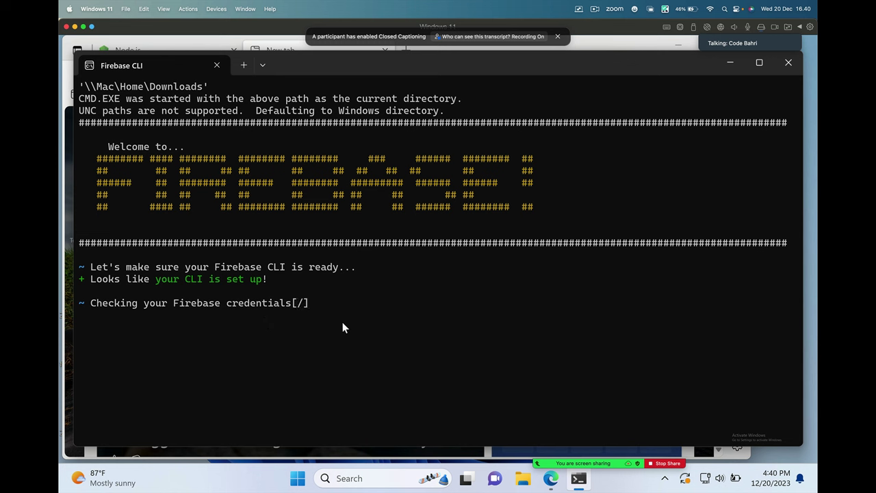
pyautogui.click(711, 12)
pyautogui.click(622, 216)
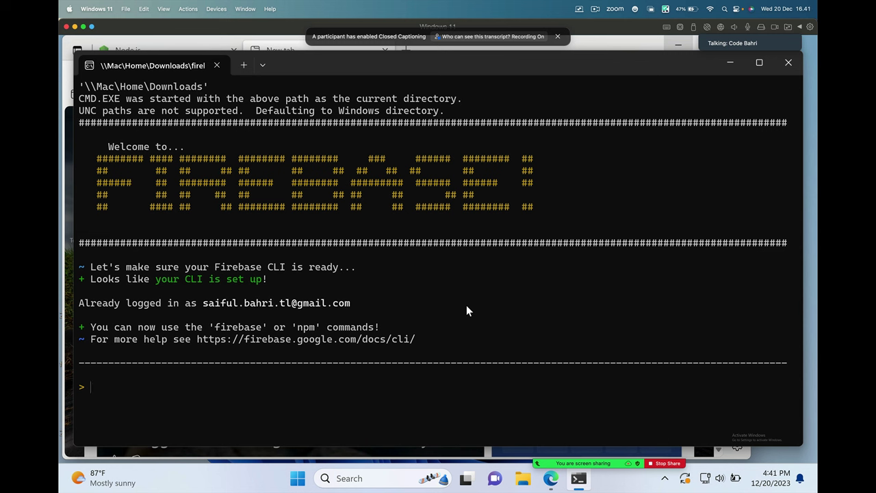
# View the Parallels Desktop version and edition information and close it
pyautogui.click(579, 8)
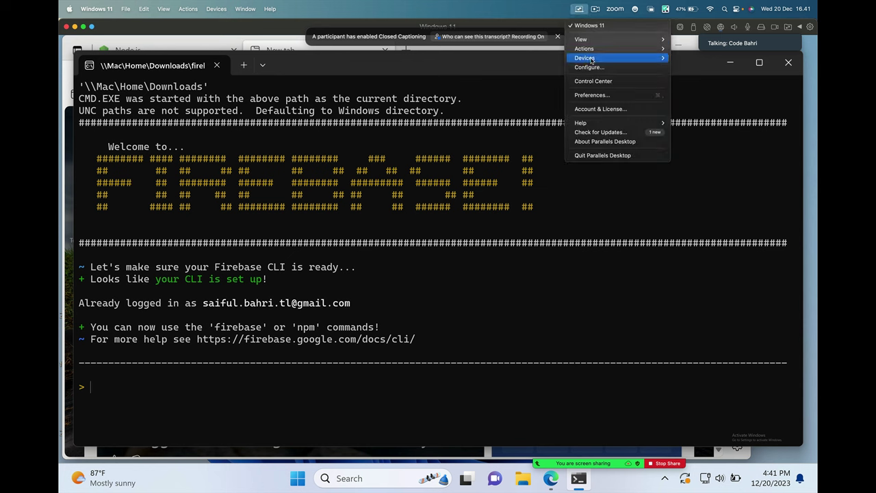
pyautogui.click(597, 142)
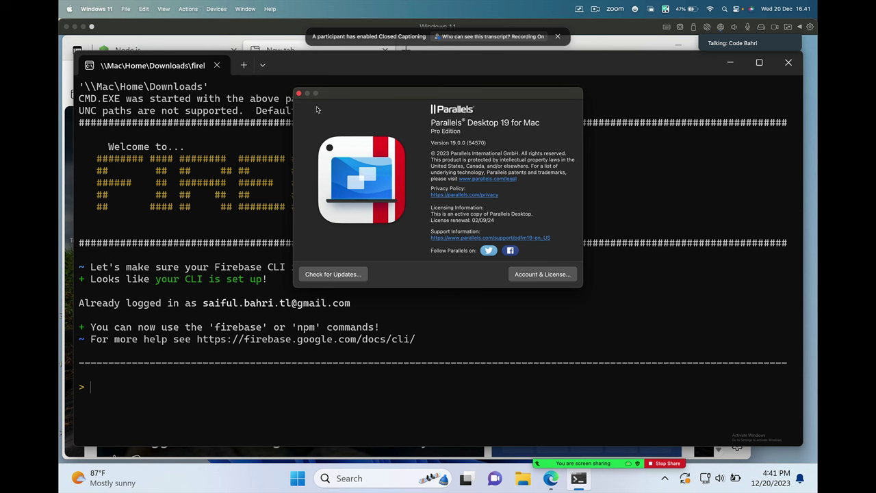
pyautogui.click(298, 93)
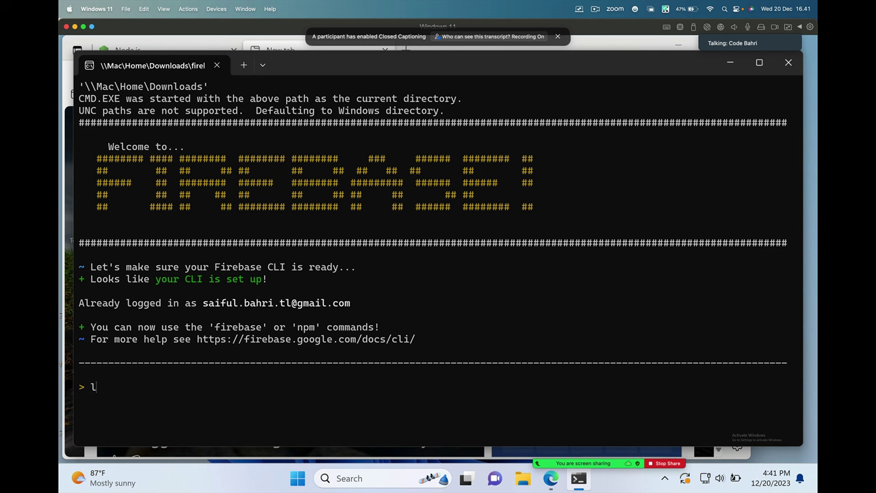
# Log out of Firebase with the firebase logout command and close the Firebase CLI terminal
pyautogui.write('firebase logout')
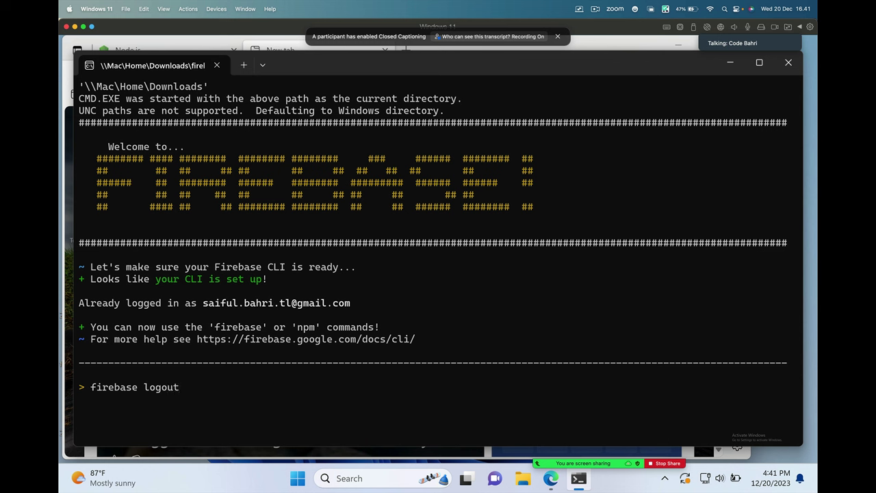
pyautogui.press('Return')
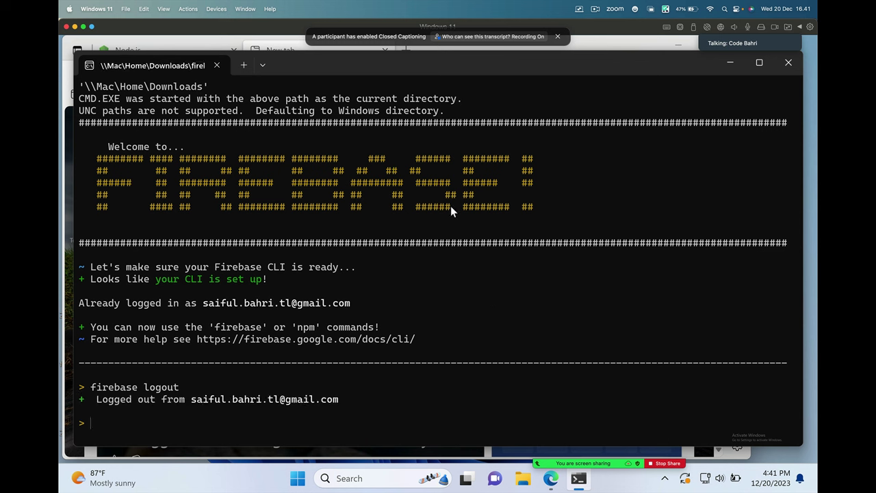
pyautogui.click(218, 65)
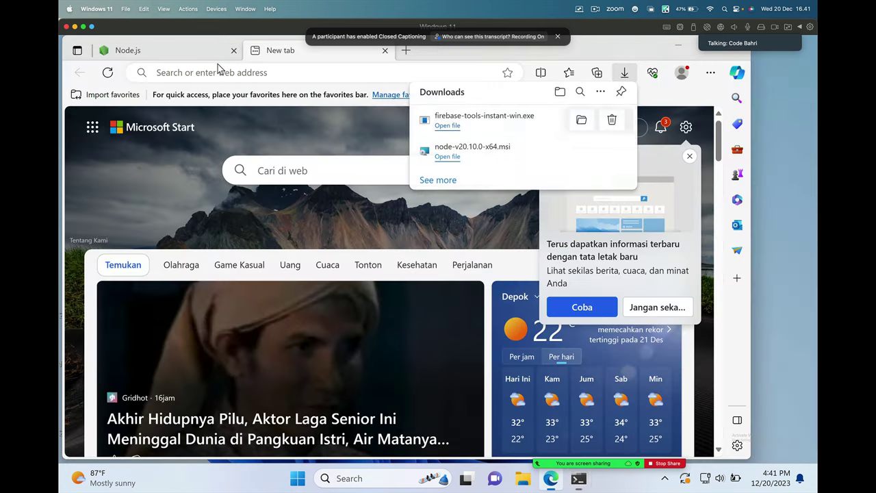
# Run firebase-tools-instant-win.exe from the browser's downloads again and allow Firebase to collect CLI usage and error reporting information
pyautogui.click(713, 73)
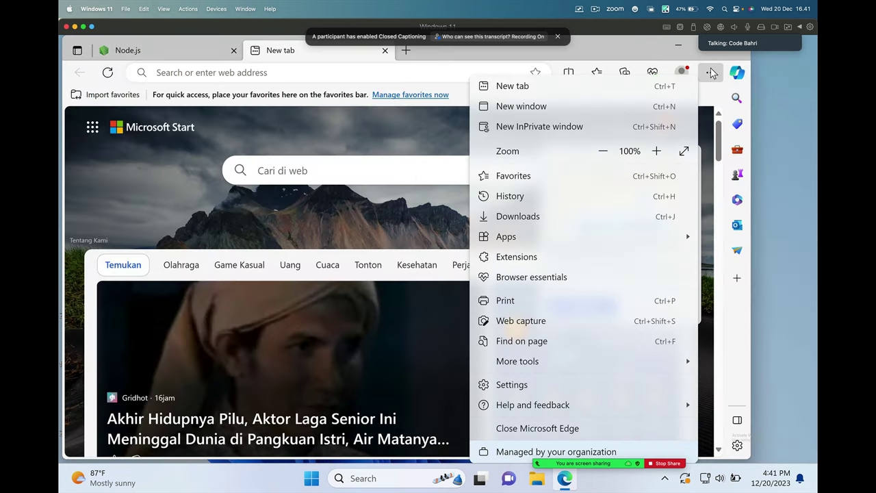
pyautogui.click(594, 216)
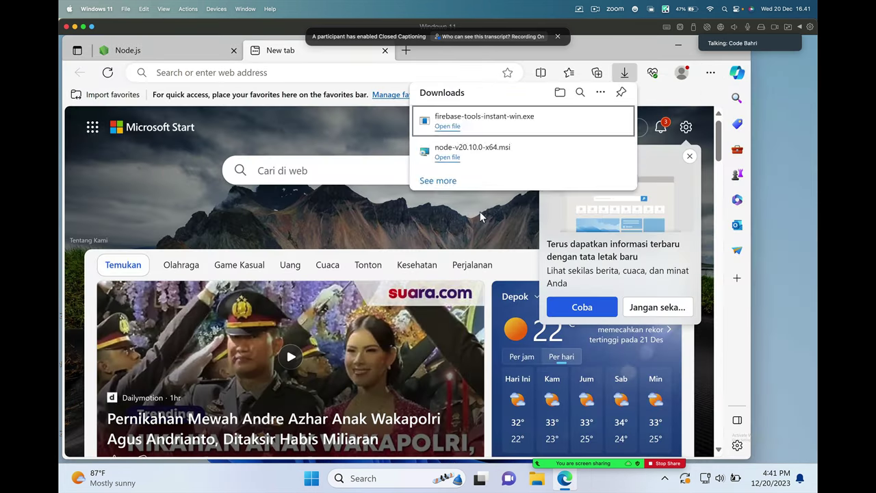
pyautogui.click(446, 127)
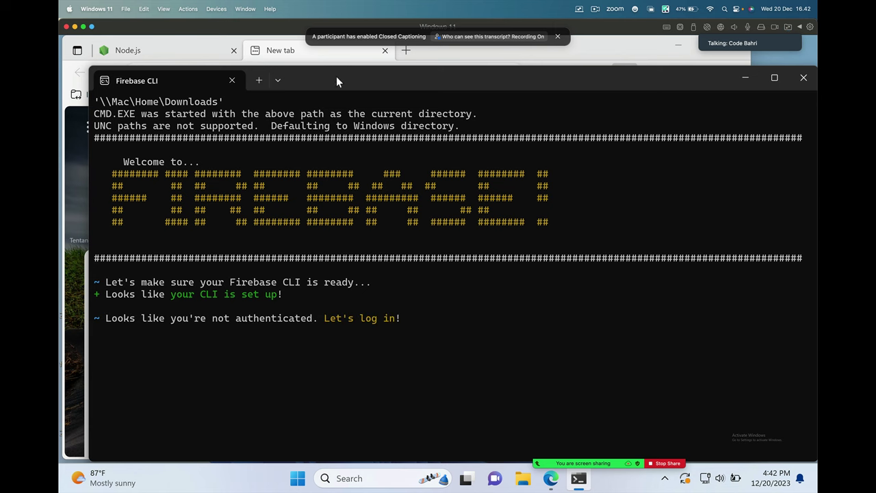
pyautogui.moveTo(337, 77); pyautogui.dragTo(330, 60)
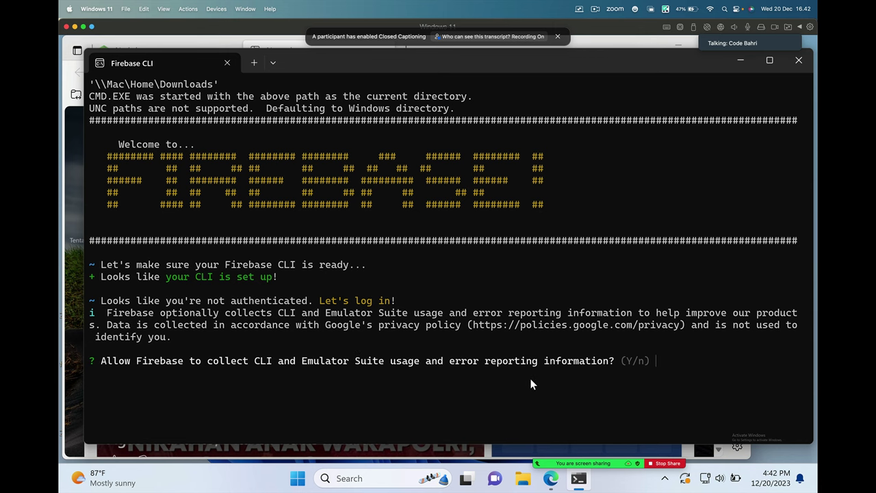
pyautogui.press('Return')
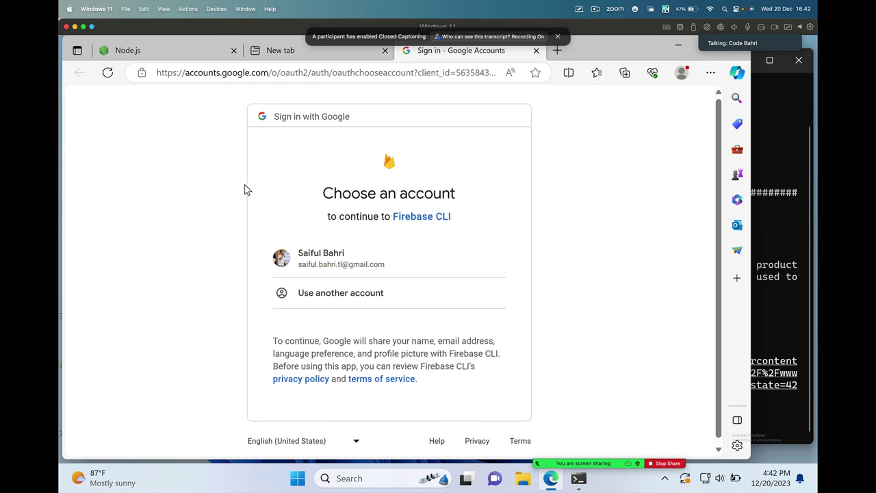
# Sign in with the listed Google account, allow Firebase CLI access to it, and close the login page
pyautogui.click(326, 263)
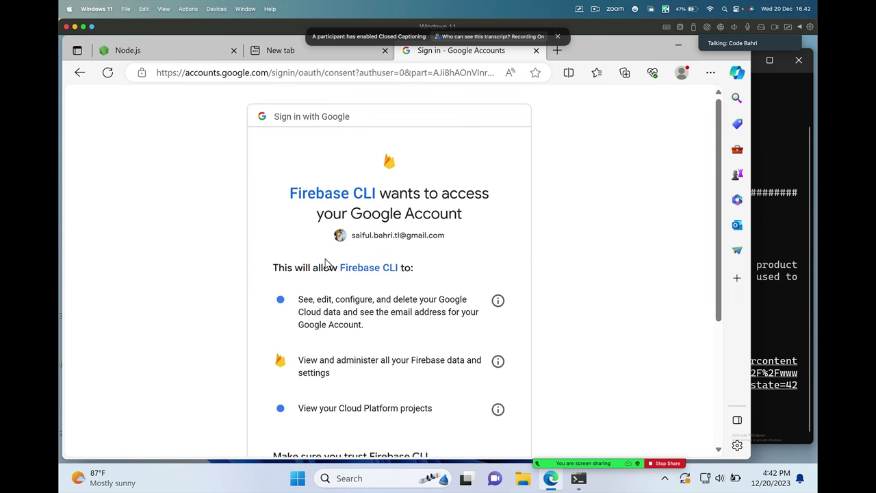
pyautogui.scroll(-3, 340, 287)
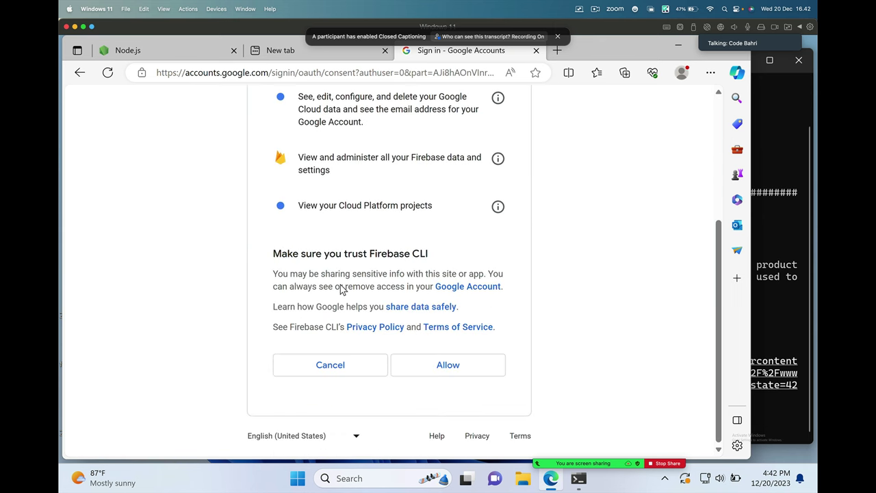
pyautogui.click(436, 365)
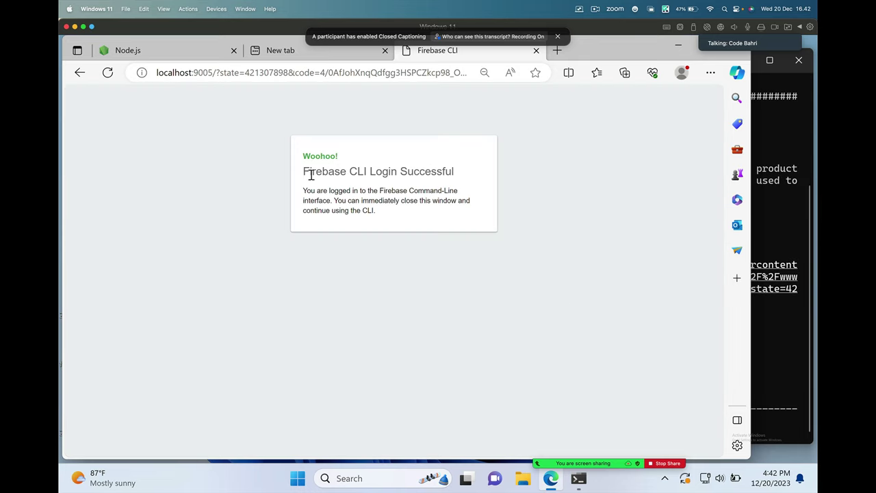
pyautogui.click(537, 52)
# Check the login status in the Firebase CLI terminal and close the terminal
pyautogui.moveTo(604, 472)
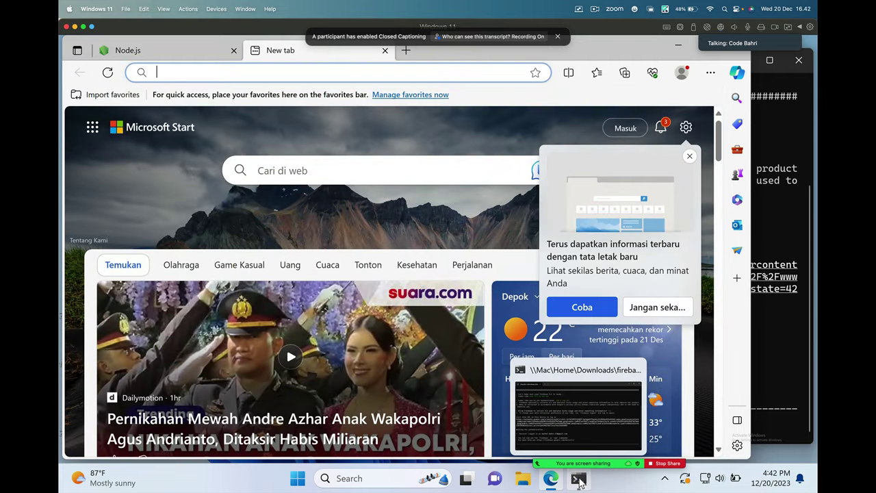
pyautogui.click(579, 479)
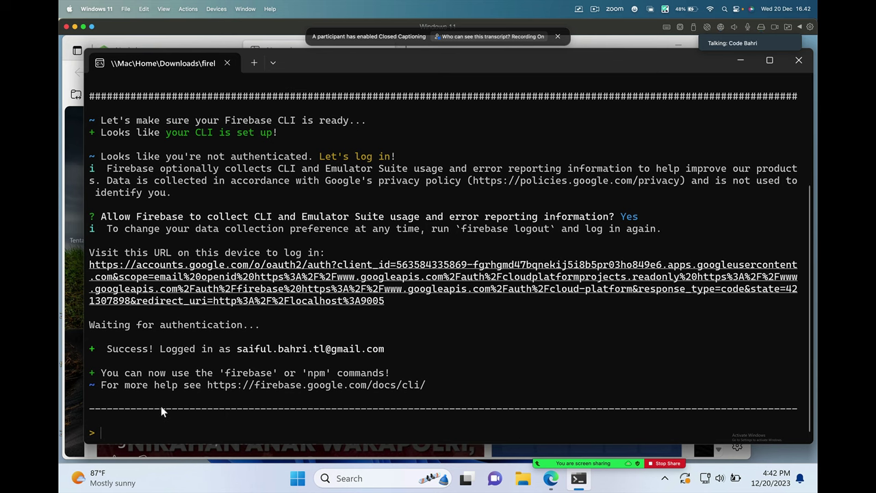
pyautogui.click(228, 63)
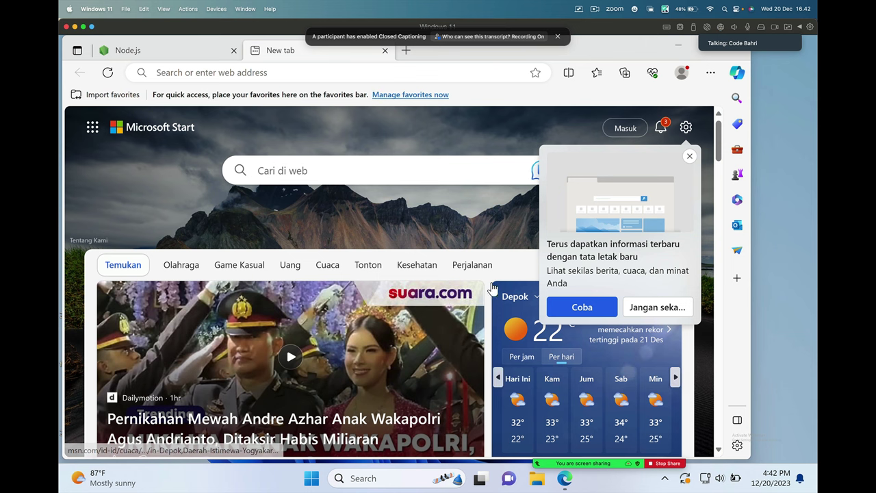
# Open Visual Studio Code from the recent apps in Windows search and collapse the YUK_CHAT project folder
pyautogui.click(361, 480)
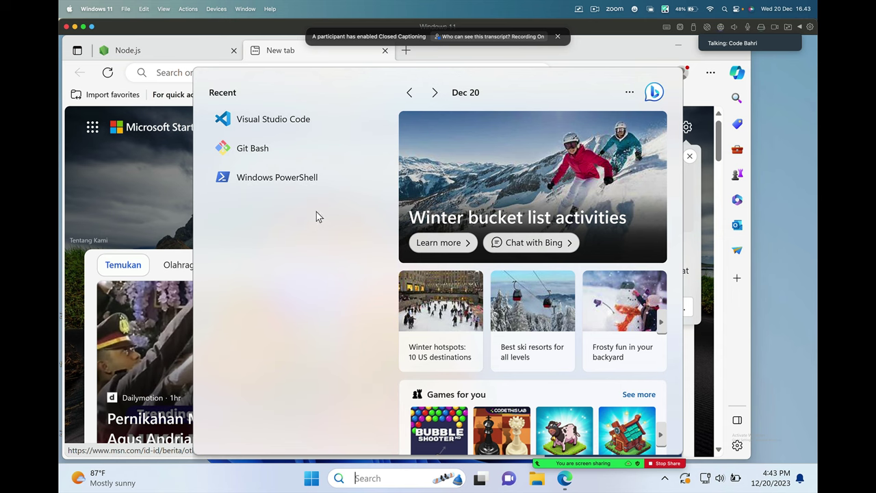
pyautogui.click(267, 126)
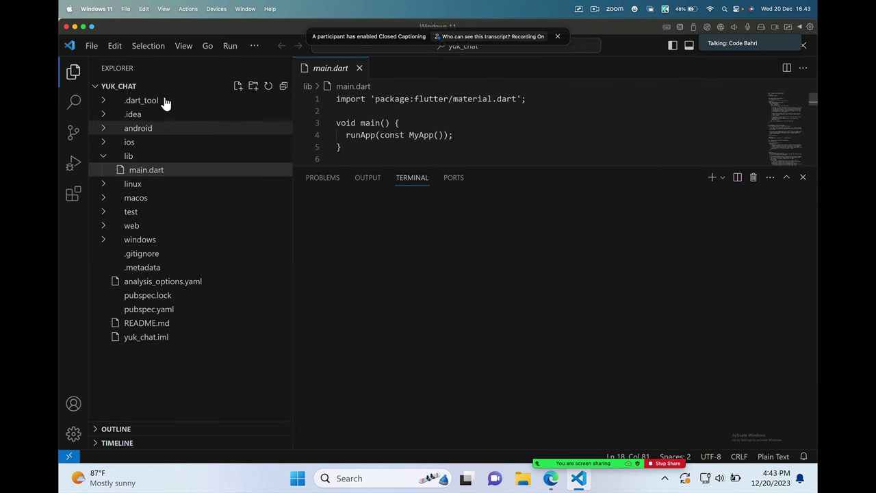
pyautogui.click(95, 87)
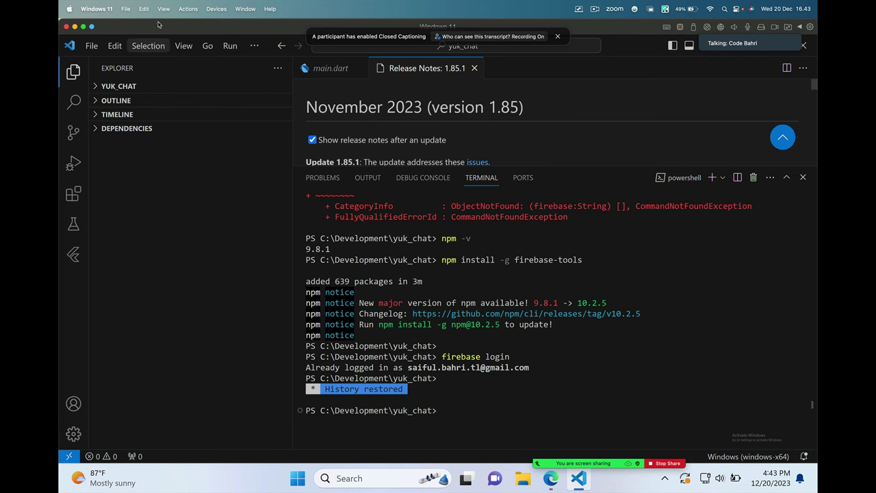
# Create a Flutter project named hay_chat from the Application template in C:\Development and dismiss the Dart Code update and deprecated extensions notifications
pyautogui.click(117, 45)
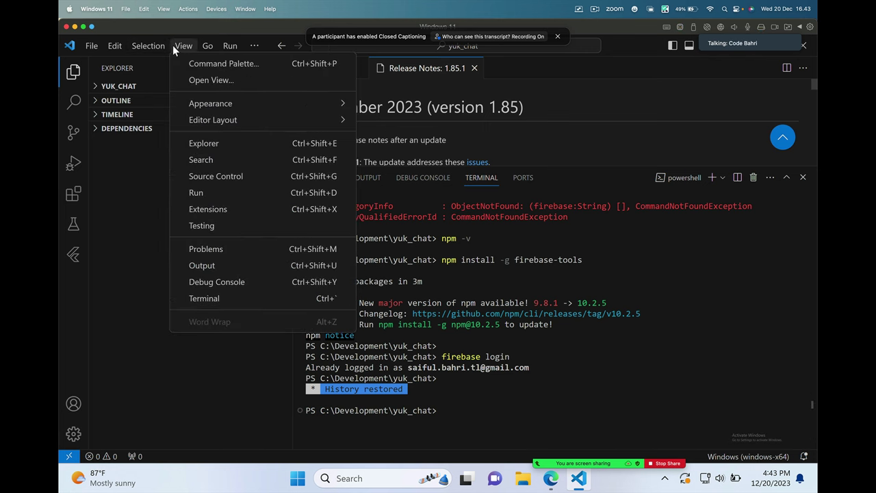
pyautogui.click(205, 64)
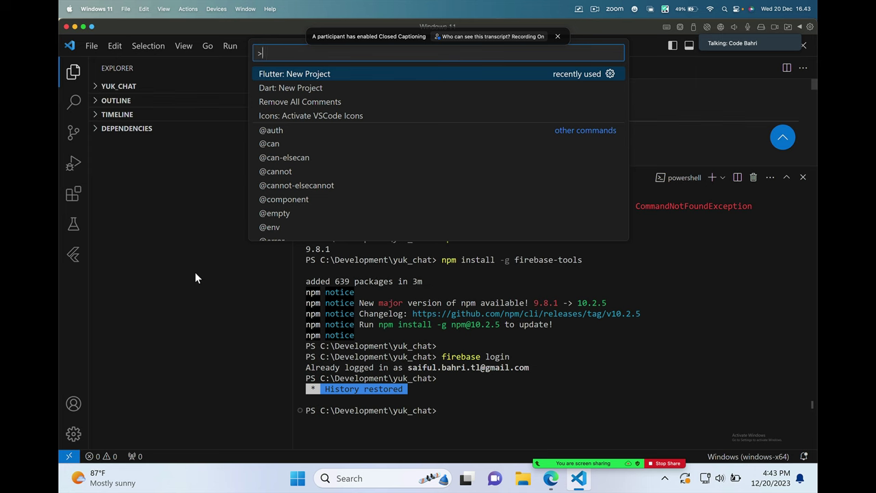
pyautogui.press('Return')
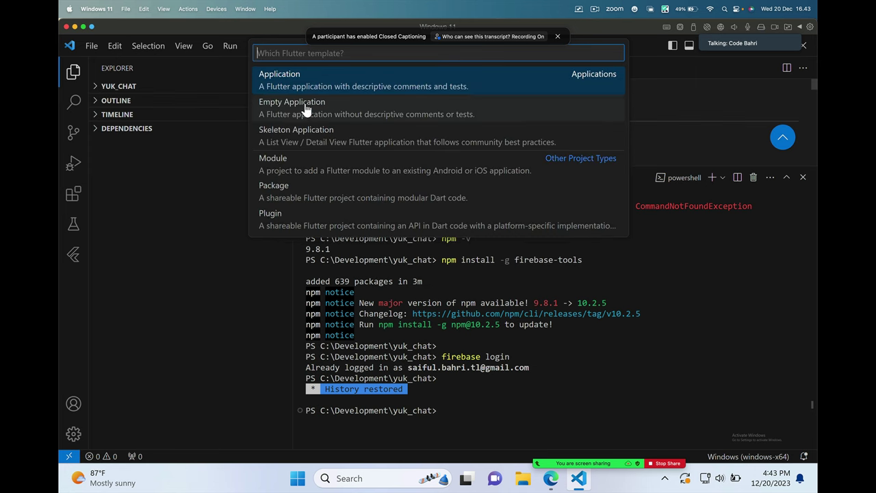
pyautogui.click(291, 76)
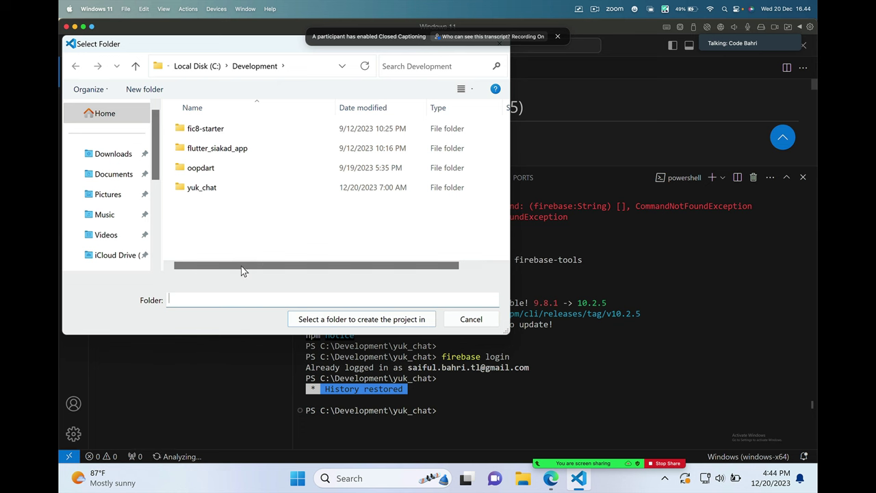
pyautogui.click(358, 320)
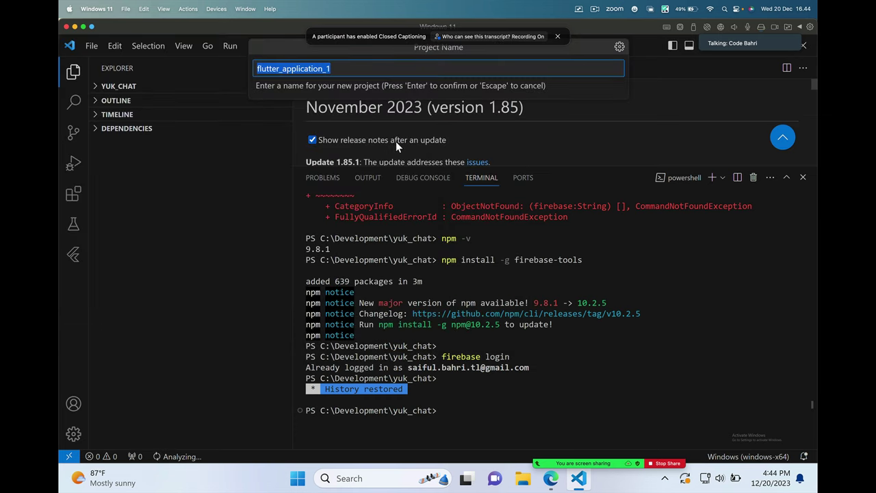
pyautogui.write('hay_ch')
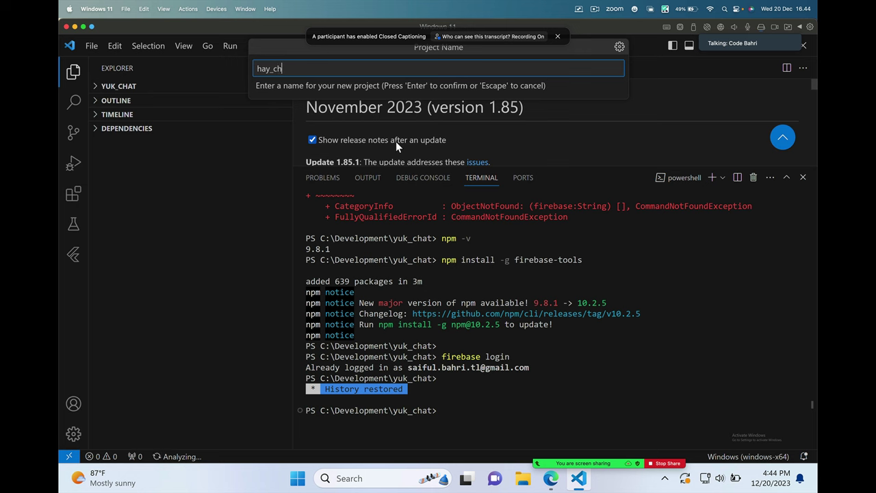
pyautogui.write('at')
pyautogui.press('Return')
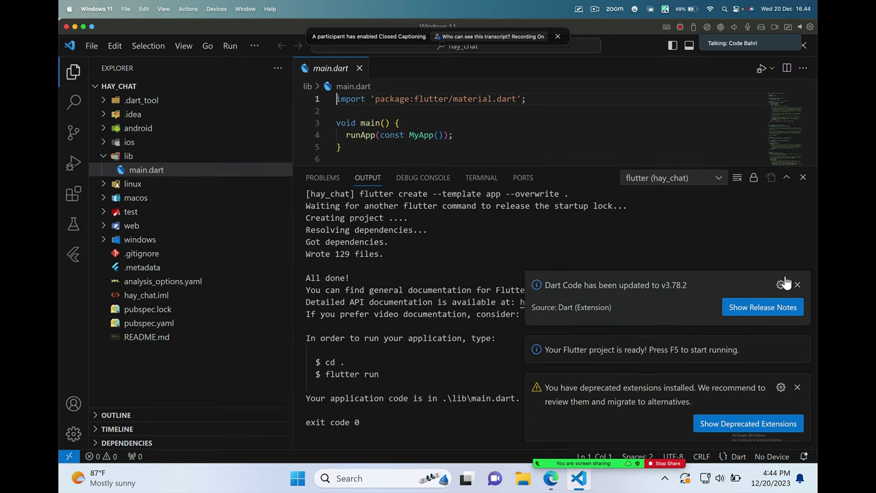
pyautogui.click(797, 286)
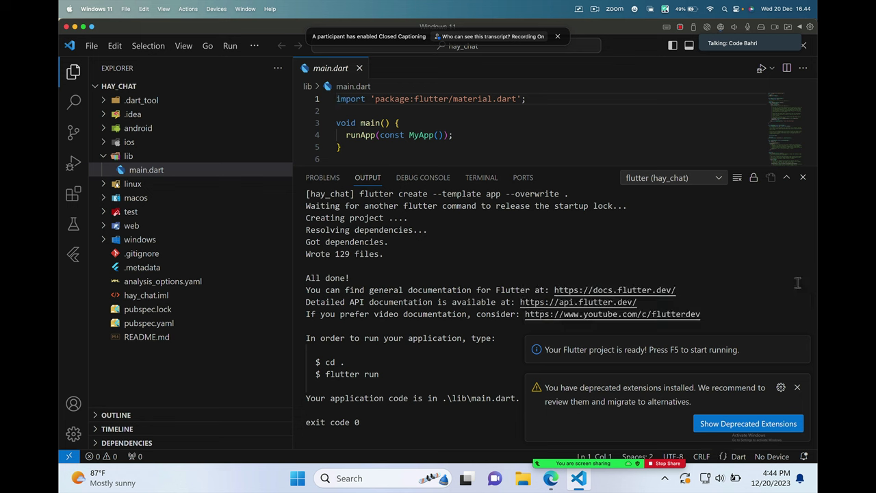
pyautogui.click(798, 387)
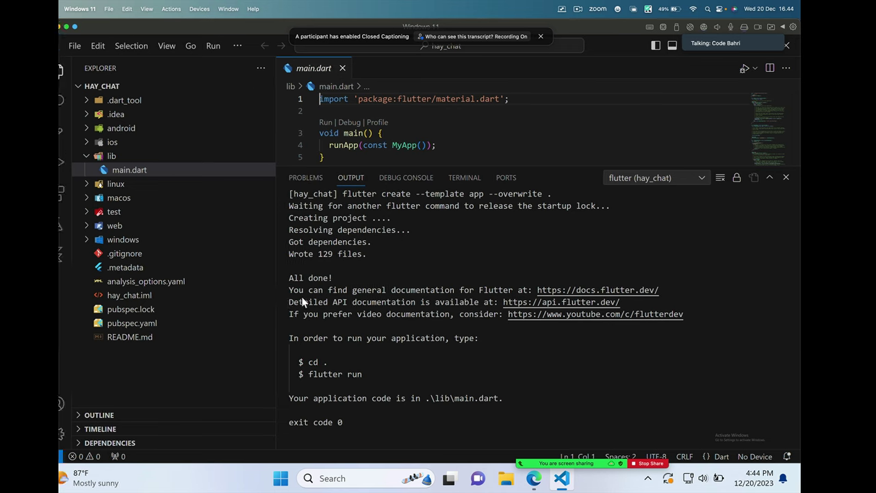
pyautogui.hotkey('ctrl', 'Right')
pyautogui.hotkey('ctrl', 'Left')
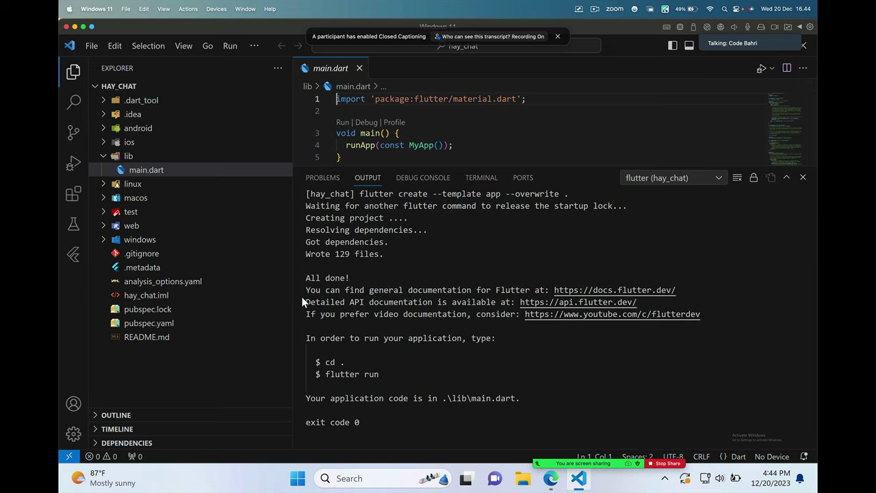
# Switch to Chrome and go to the Firebase console from the Add Firebase to Flutter documentation page
pyautogui.hotkey('ctrl', 'Right')
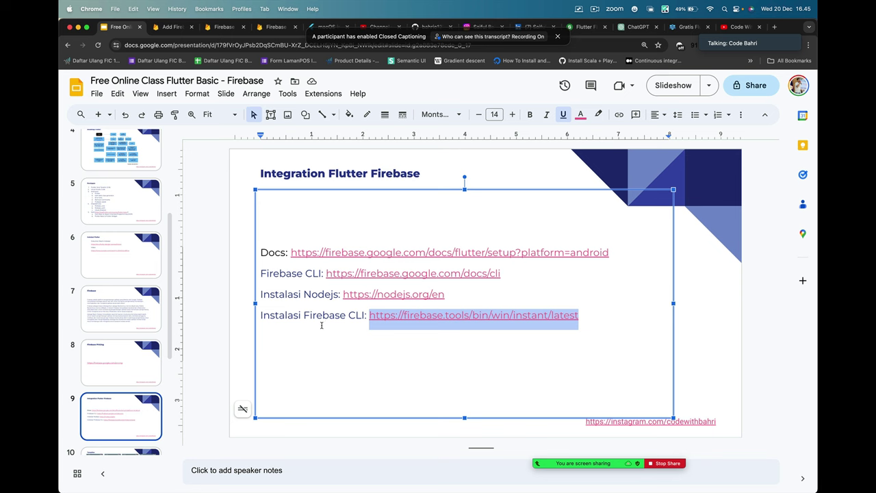
pyautogui.scroll(-2, 129, 389)
pyautogui.scroll(-1, 130, 388)
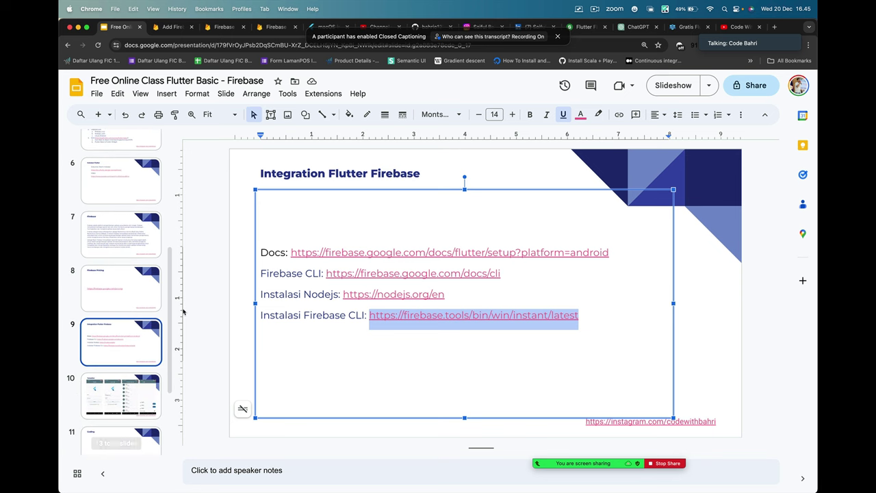
pyautogui.click(170, 27)
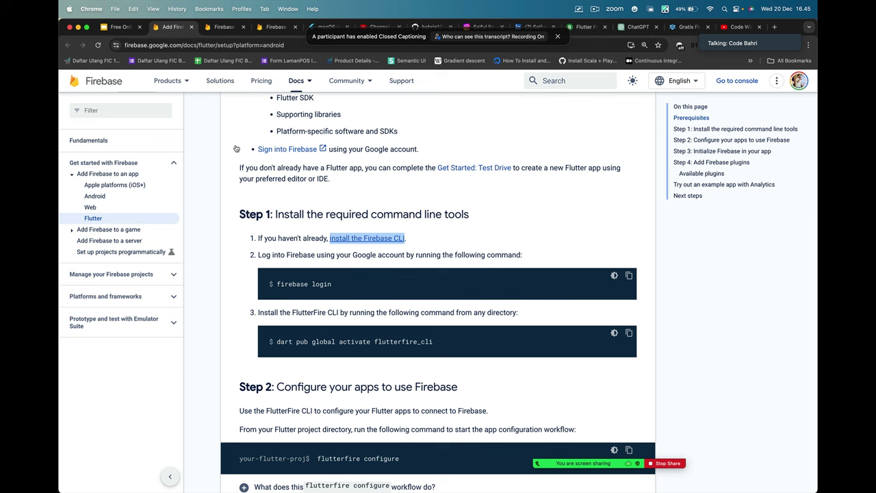
pyautogui.click(737, 80)
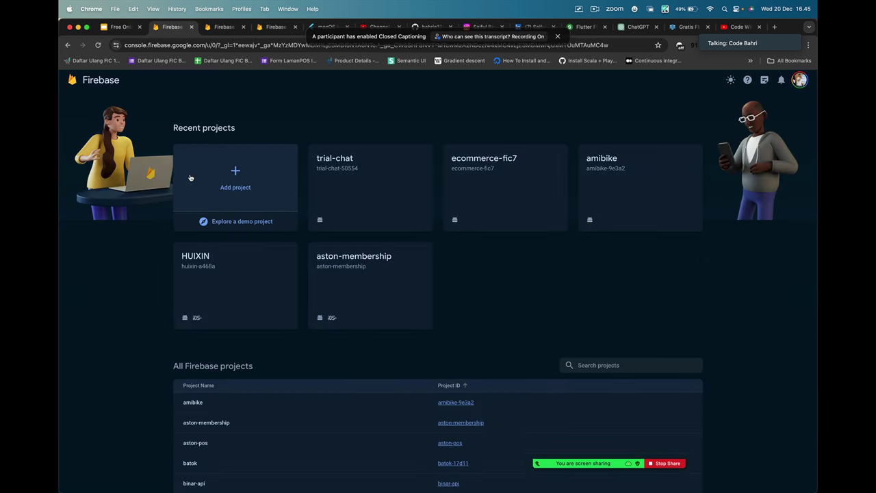
# Create a Firebase project named chat-app-project with Google Analytics disabled
pyautogui.click(236, 173)
pyautogui.click(216, 246)
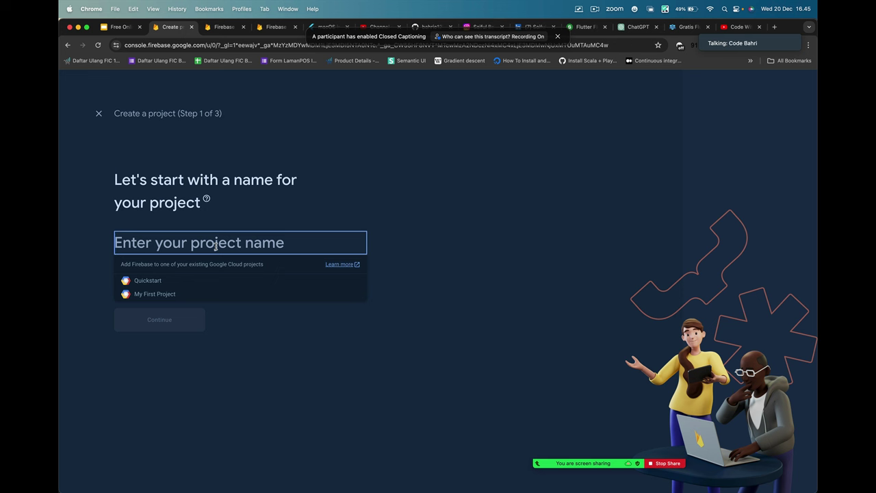
pyautogui.write('chat-a')
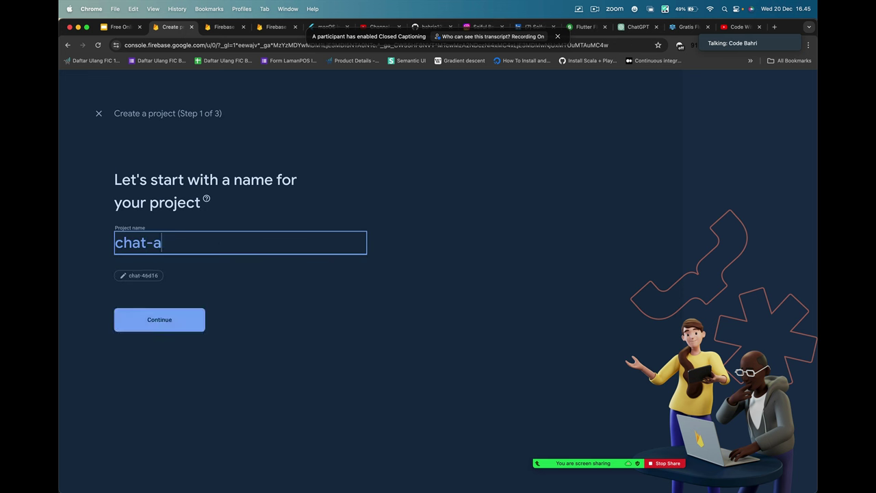
pyautogui.write('pp-project')
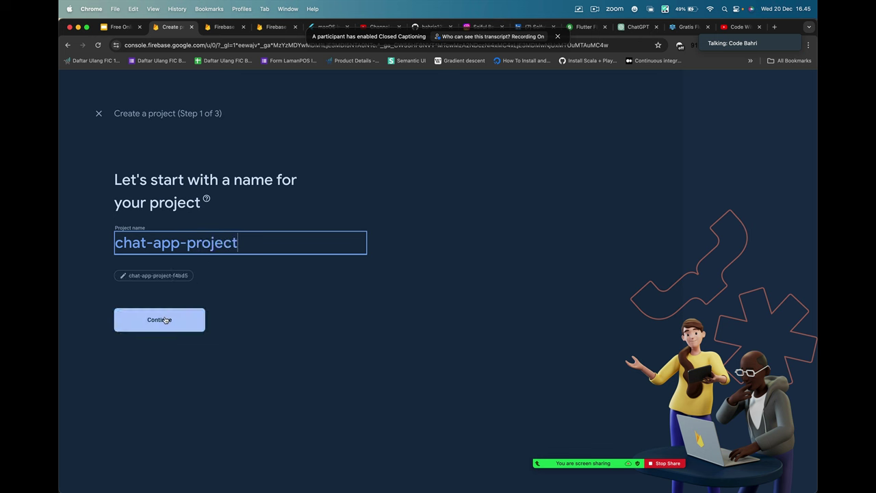
pyautogui.click(161, 320)
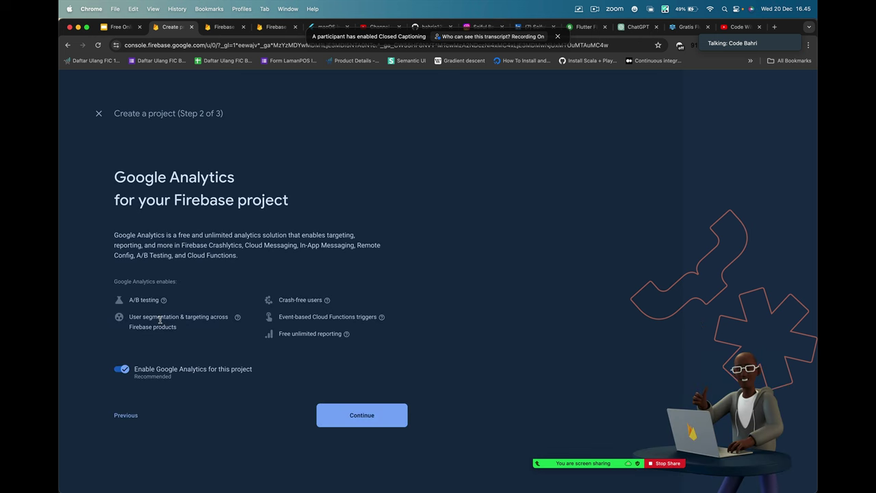
pyautogui.click(121, 369)
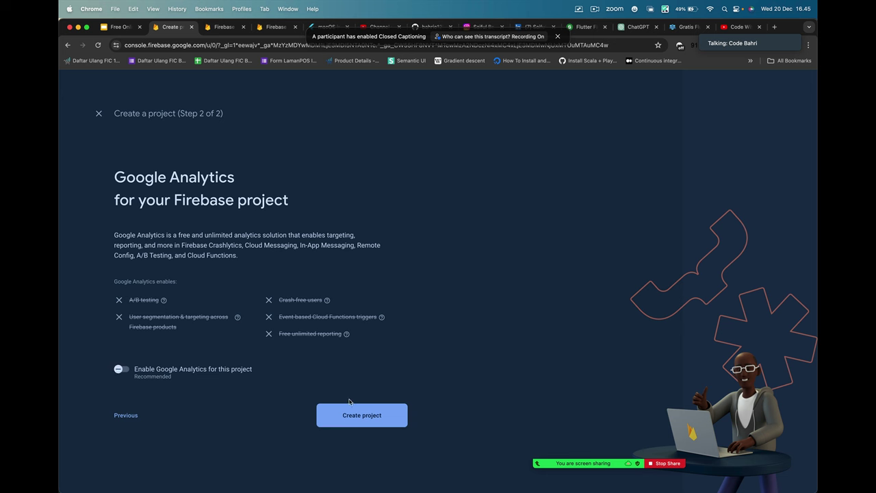
pyautogui.click(361, 420)
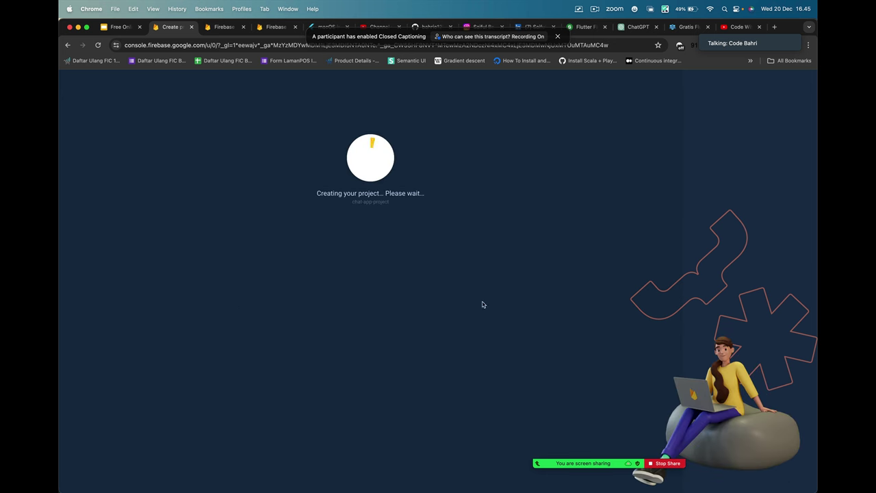
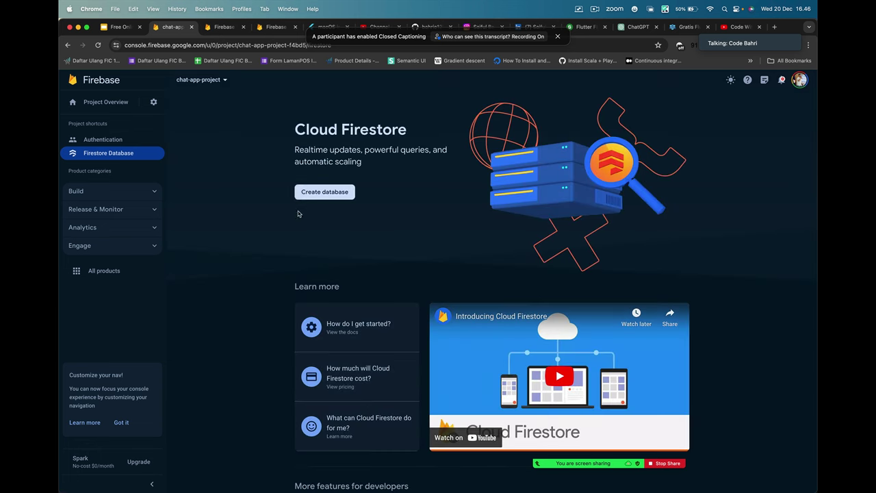
# Start creating a Cloud Firestore database and set its location to asia-southeast2 (Jakarta)
pyautogui.click(319, 194)
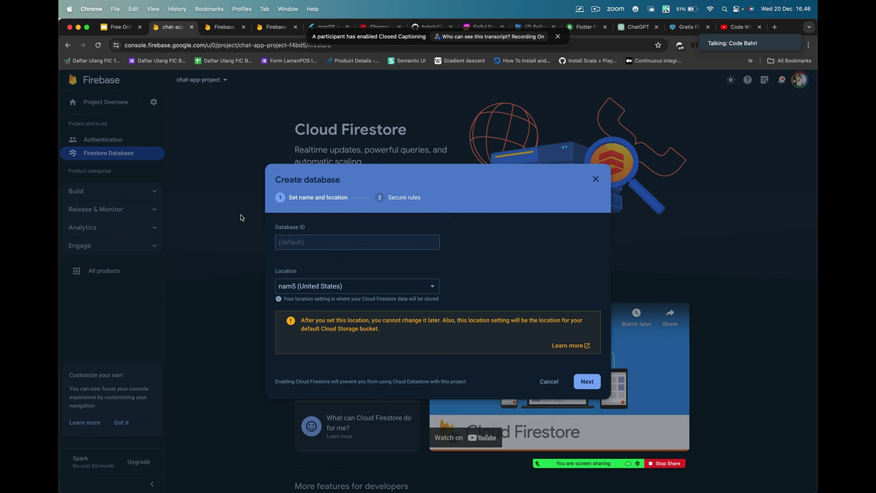
pyautogui.click(308, 287)
pyautogui.scroll(-5, 323, 335)
pyautogui.scroll(-3, 323, 335)
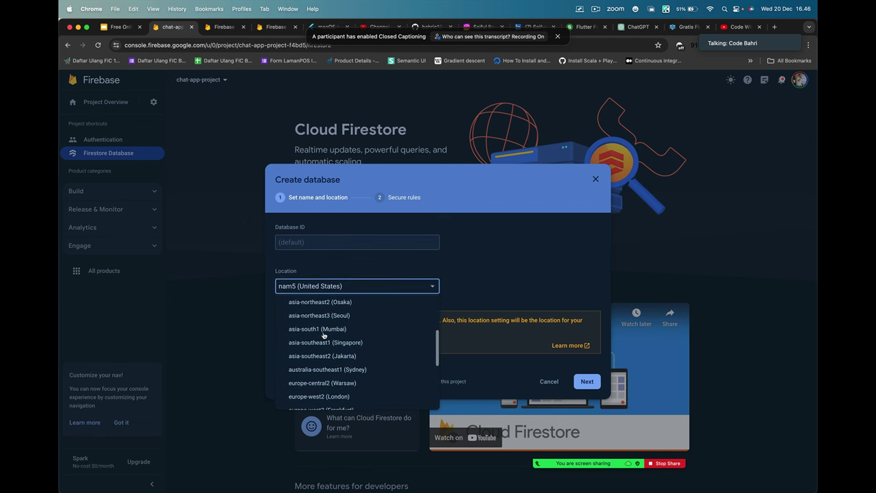
pyautogui.scroll(-2, 322, 334)
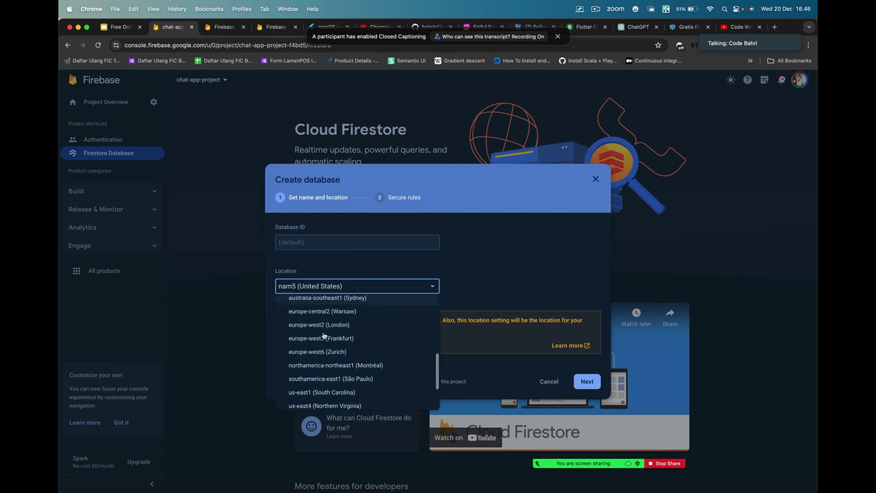
pyautogui.scroll(-1, 350, 365)
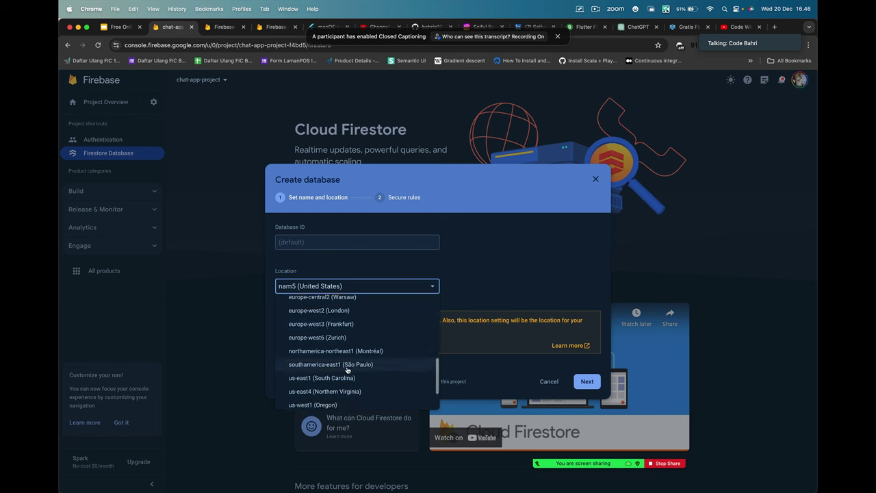
pyautogui.scroll(-2, 353, 370)
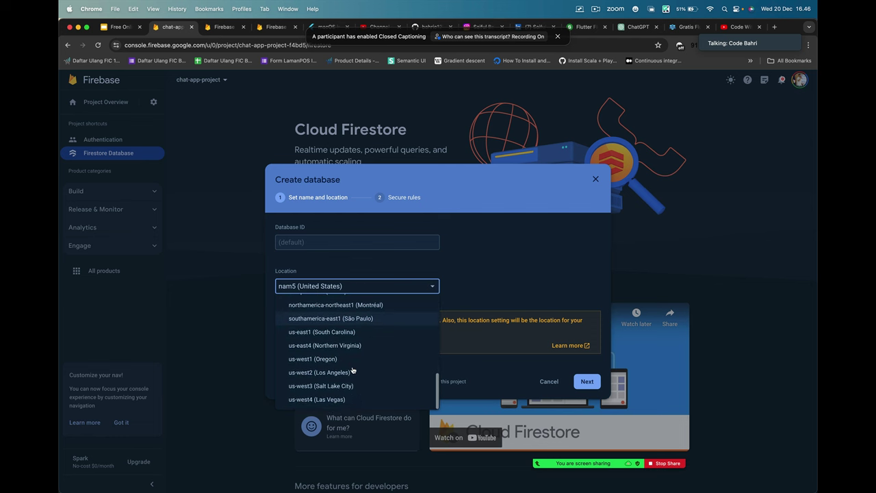
pyautogui.scroll(3, 352, 369)
pyautogui.scroll(3, 353, 370)
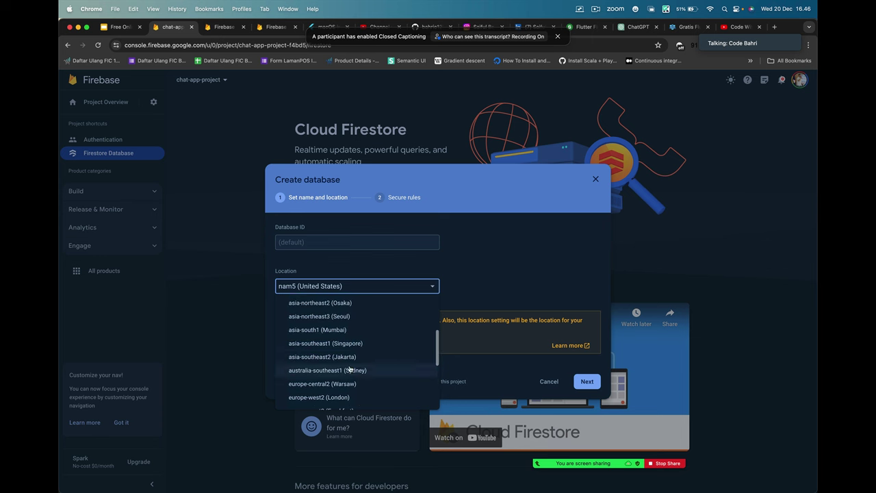
pyautogui.click(333, 359)
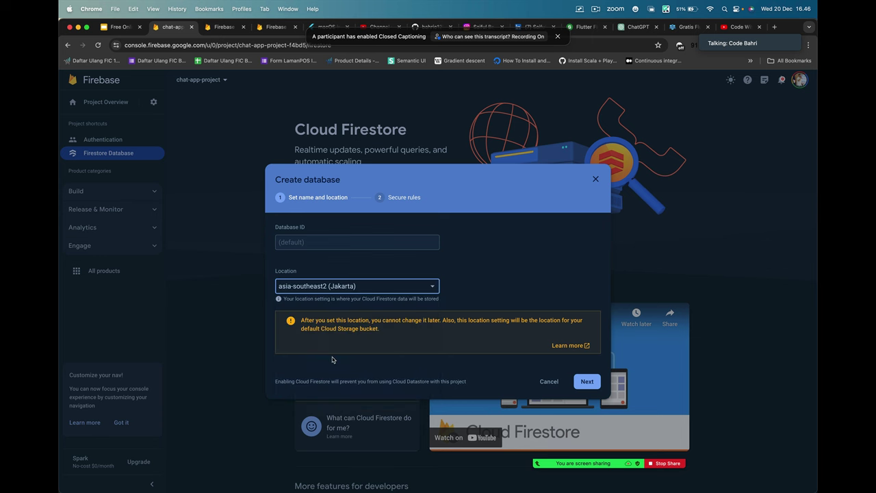
# Enable the Firestore database in test mode, then check the Authentication page and return to Firestore Database
pyautogui.click(587, 381)
pyautogui.click(282, 311)
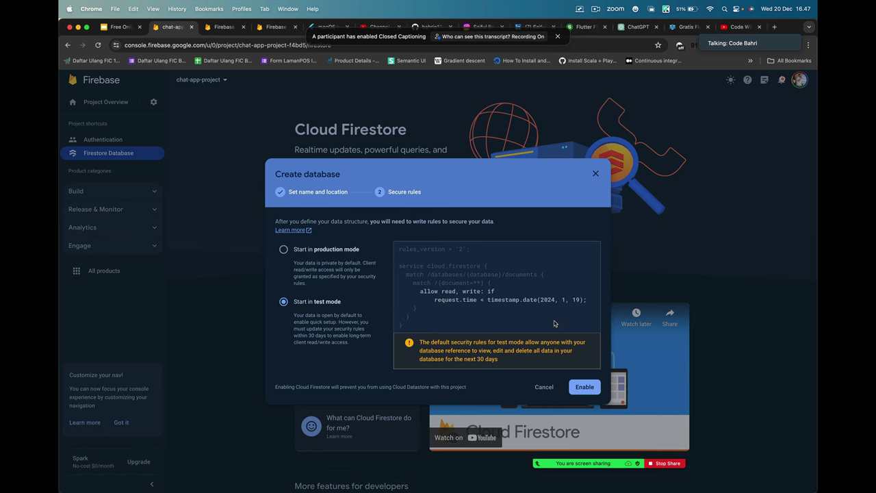
pyautogui.click(584, 387)
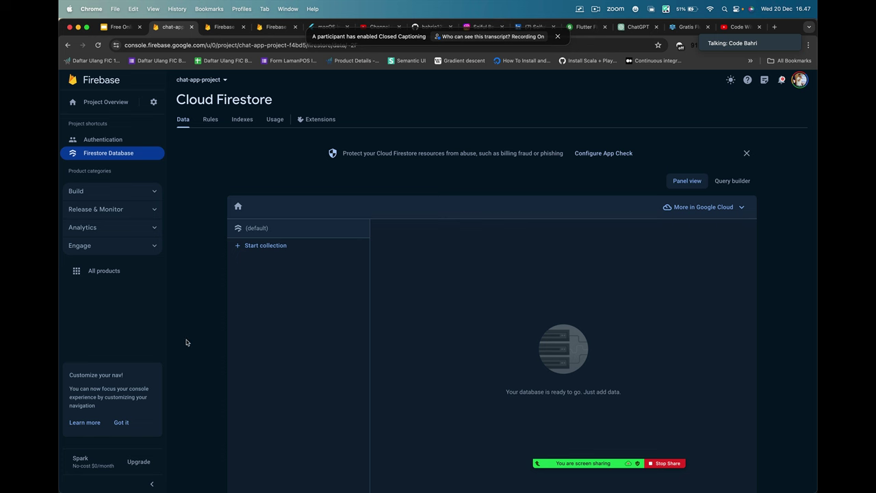
pyautogui.click(107, 140)
pyautogui.click(106, 154)
# Switch to the hay_chat project in Visual Studio Code and run firebase login in its terminal
pyautogui.hotkey('ctrl', 'Left')
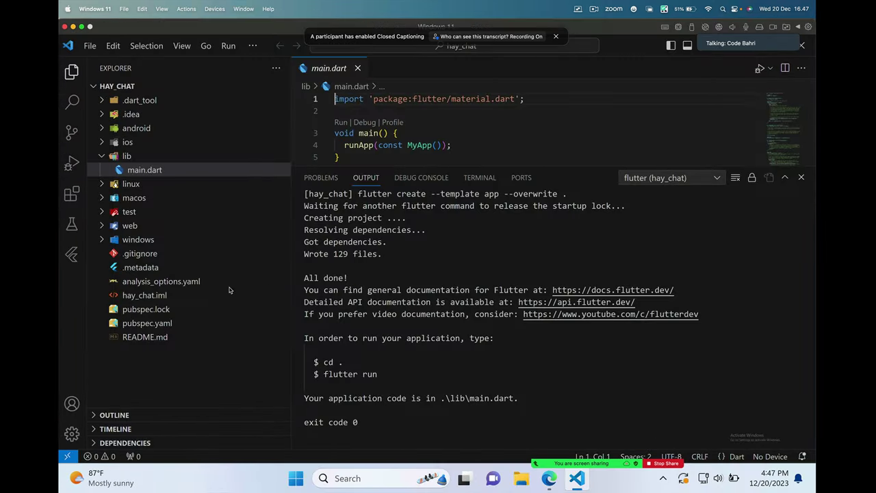
pyautogui.click(490, 181)
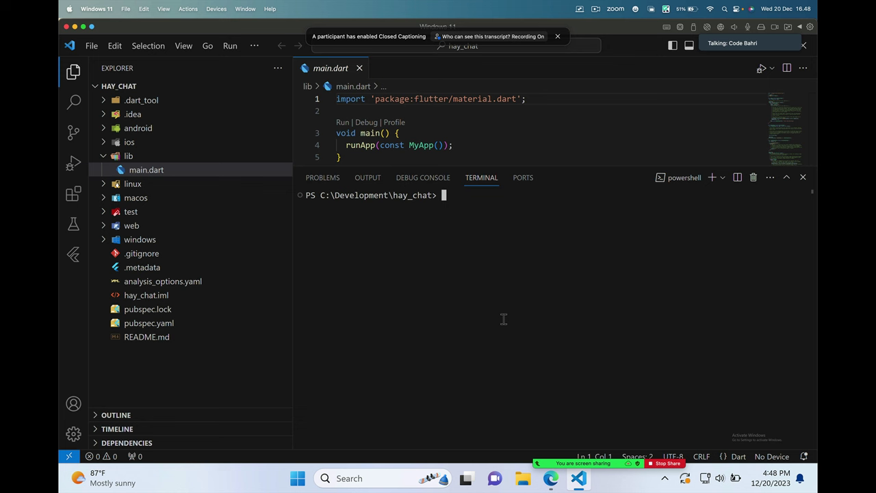
pyautogui.write('firebase login')
pyautogui.press('Return')
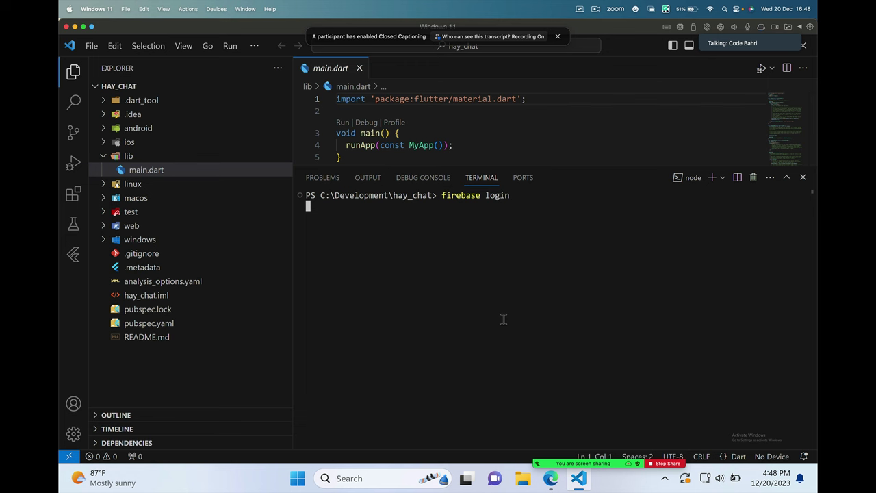
# Open the Notes app to consult the saved notes, then hide it
pyautogui.moveTo(401, 487)
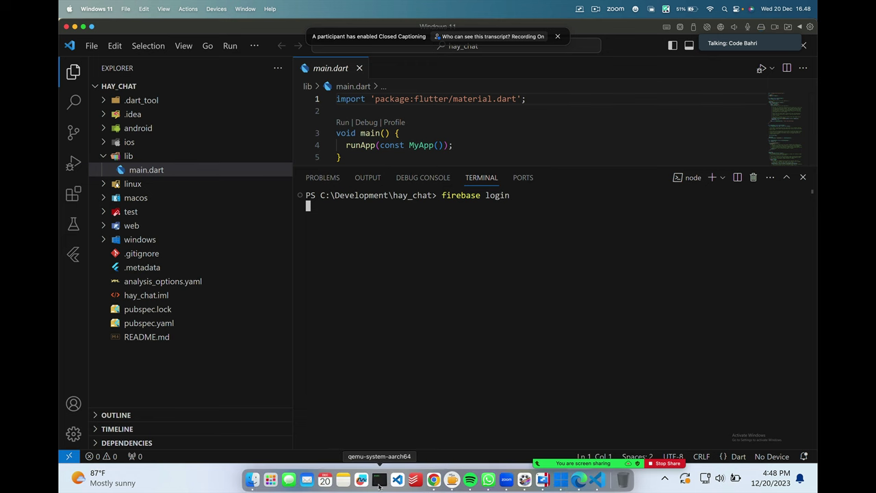
pyautogui.click(344, 480)
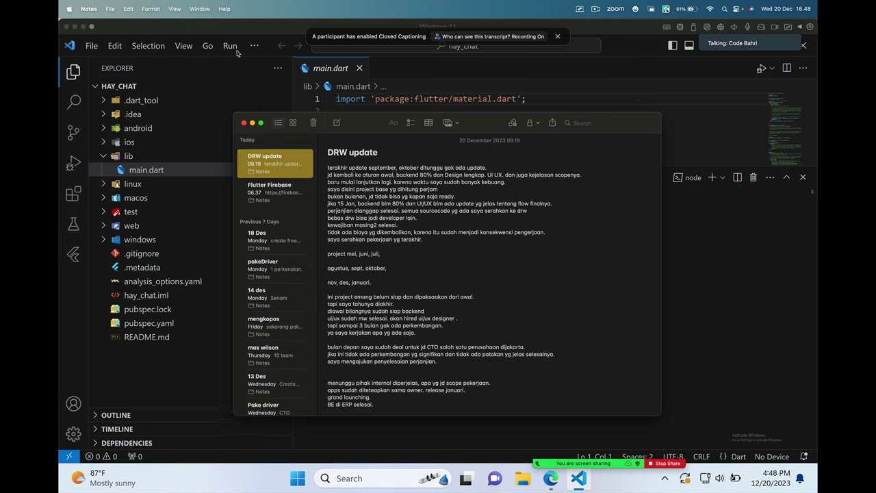
pyautogui.press('super+h')
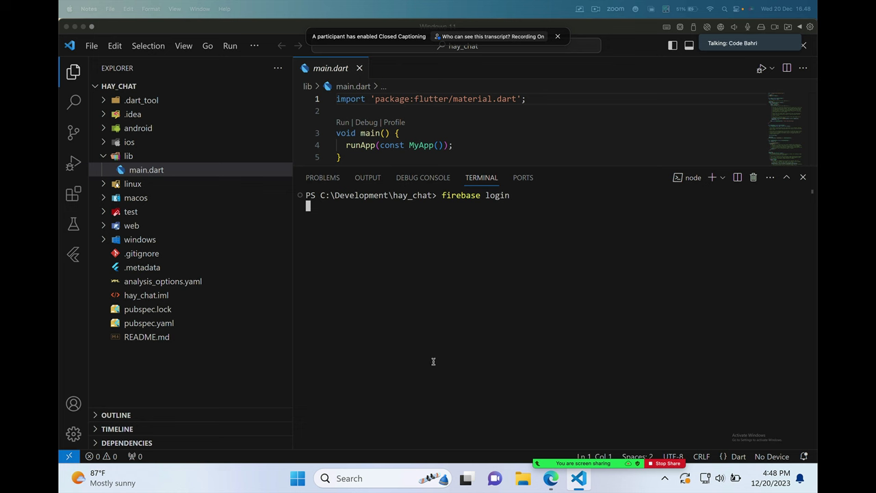
# Switch to the slides in Chrome and add "npm install -g firebase-tools" below the Firebase CLI link on the Integration Flutter Firebase slide, removing the trailing empty line
pyautogui.hotkey('ctrl', 'Right')
pyautogui.hotkey('ctrl', 'Left')
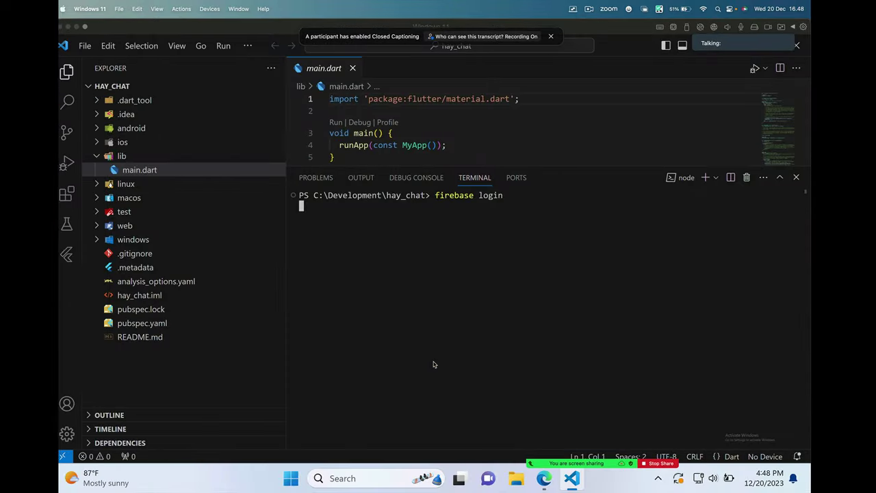
pyautogui.hotkey('ctrl', 'Right')
pyautogui.hotkey('ctrl', 'Right')
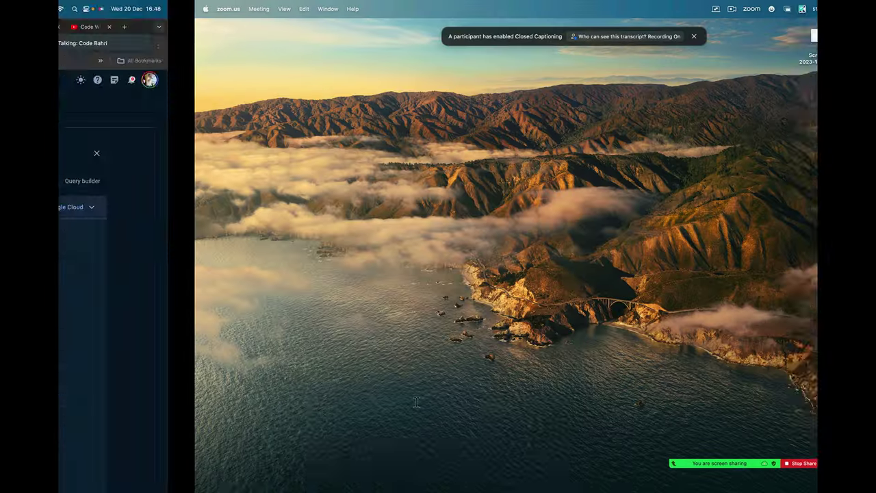
pyautogui.hotkey('ctrl', 'Left')
pyautogui.click(118, 27)
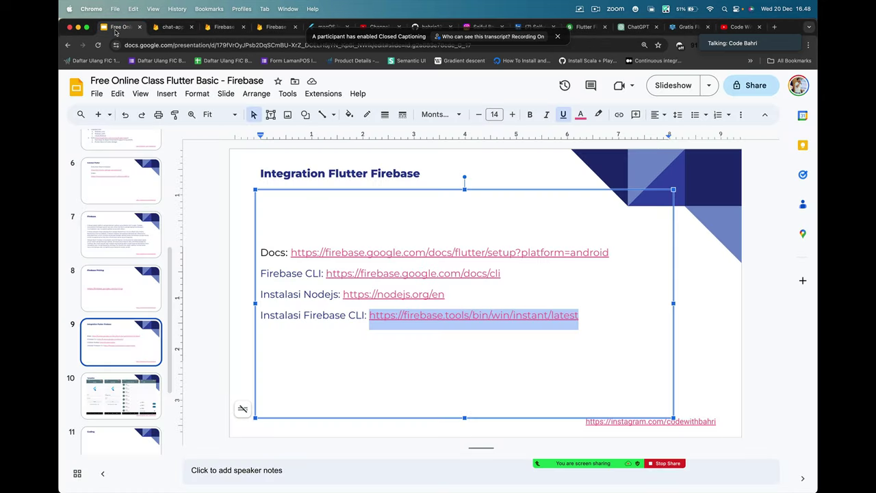
pyautogui.click(363, 360)
pyautogui.write('npm install -g firebase-tools')
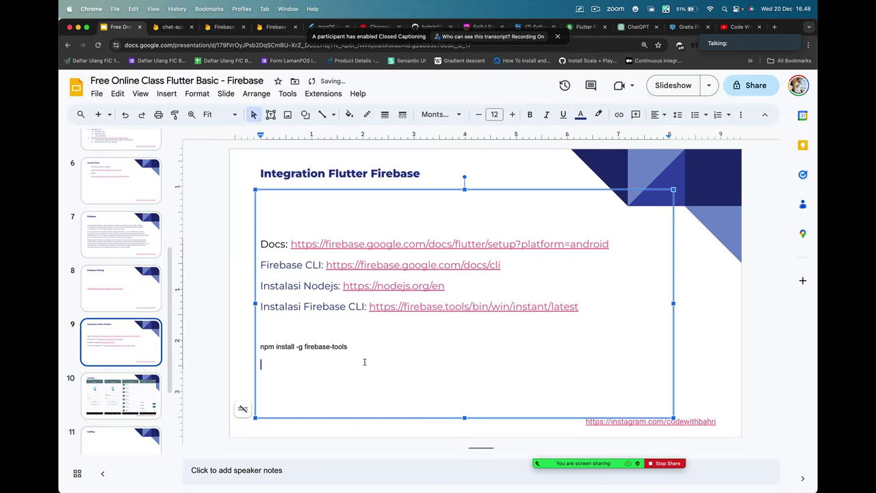
pyautogui.press('Up')
pyautogui.press('super+shift+Right')
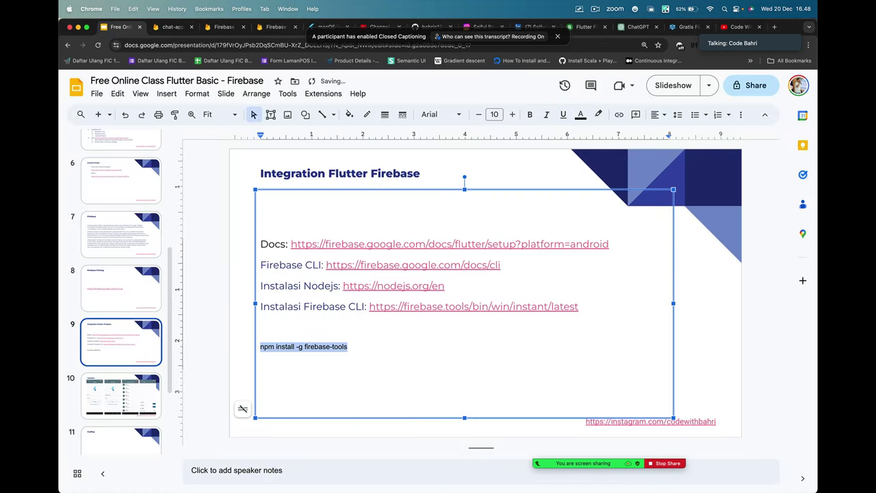
pyautogui.press('Down')
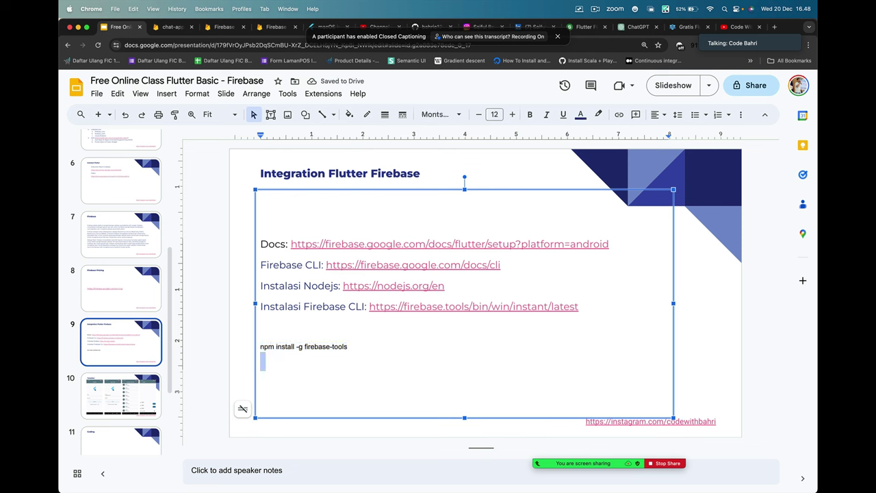
pyautogui.press('BackSpace')
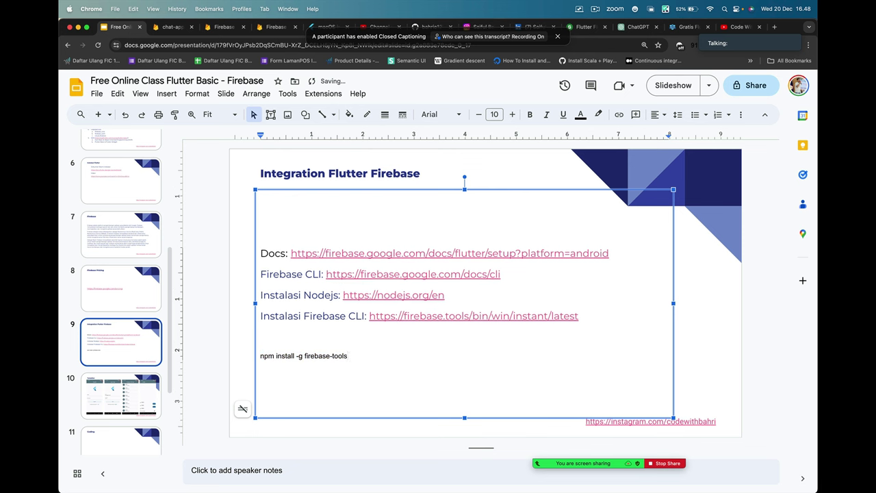
# Prefix the npm install -g firebase-tools line on the slide with the label "Install firebase Tools:"
pyautogui.press('super+Left')
pyautogui.write('Install ')
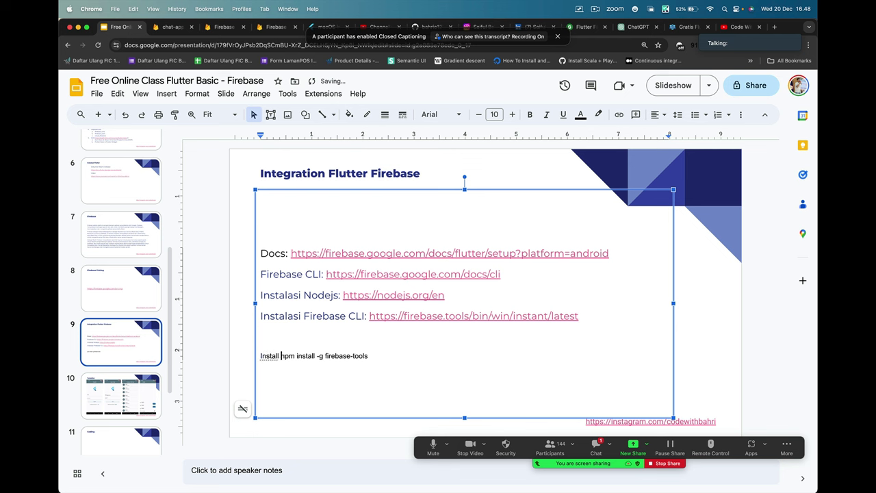
pyautogui.write('firebase')
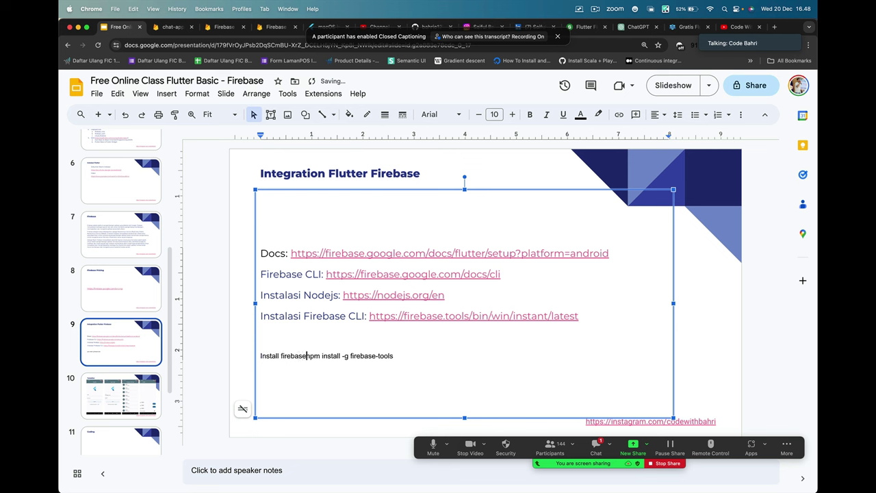
pyautogui.write(' Tools:')
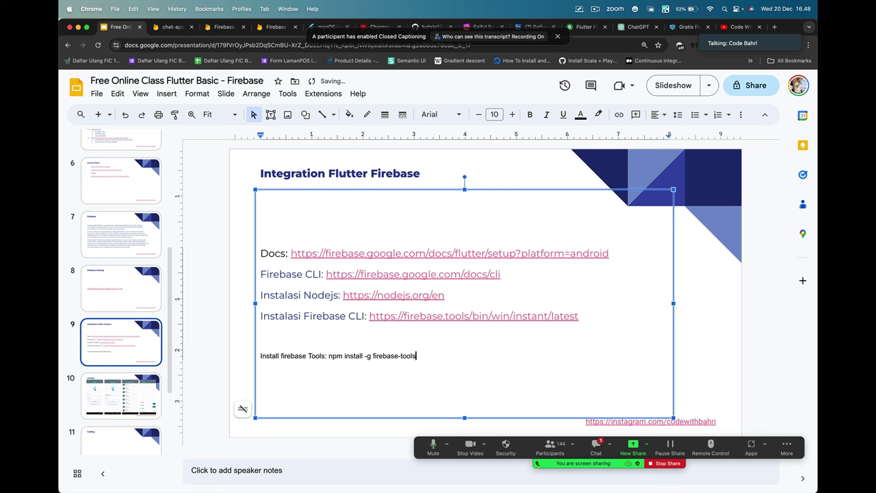
# Format the whole "Install firebase Tools" line in Montserrat at font size 13 and deselect the text box
pyautogui.press('shift+super+Left')
pyautogui.click(459, 115)
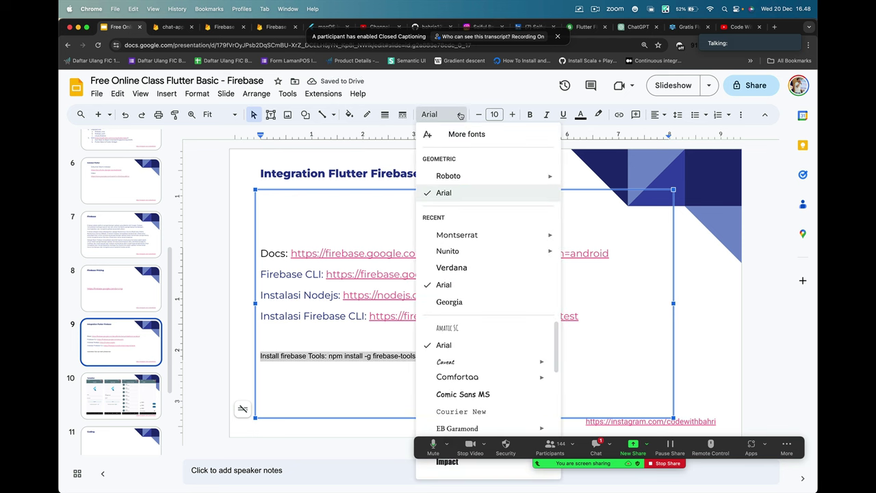
pyautogui.click(456, 235)
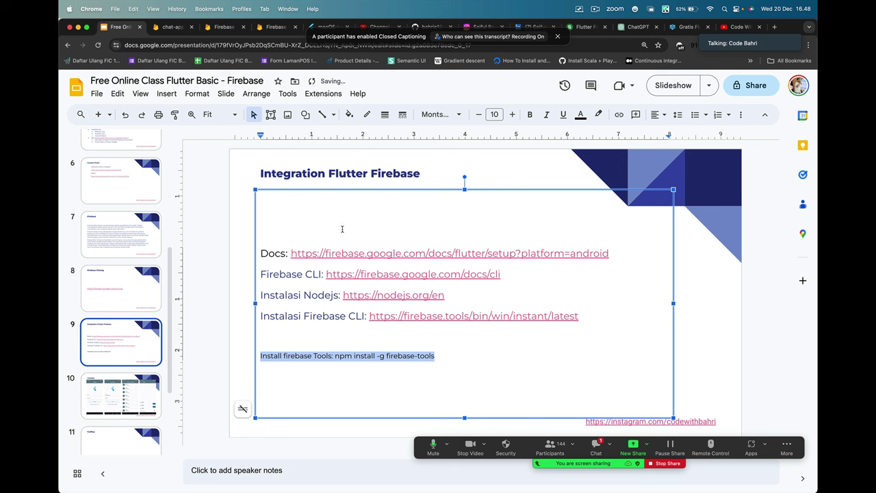
pyautogui.click(512, 115)
pyautogui.click(512, 115)
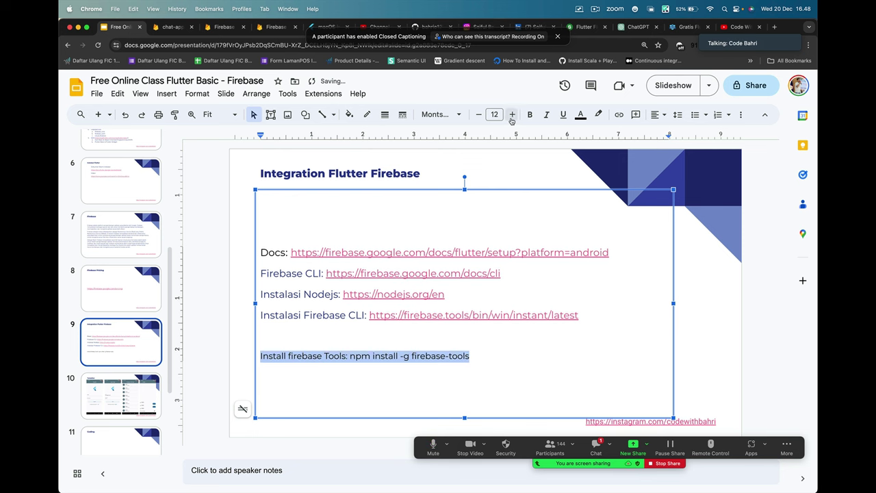
pyautogui.click(512, 115)
pyautogui.click(218, 278)
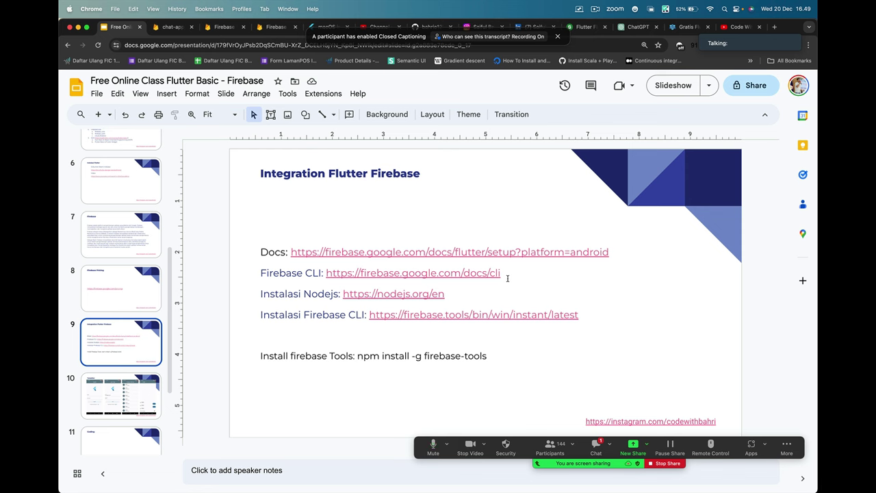
# Check the hay_chat terminal, then return to Chrome and review the Firebase CLI reference from its installation section up to the page heading
pyautogui.press('super+Tab')
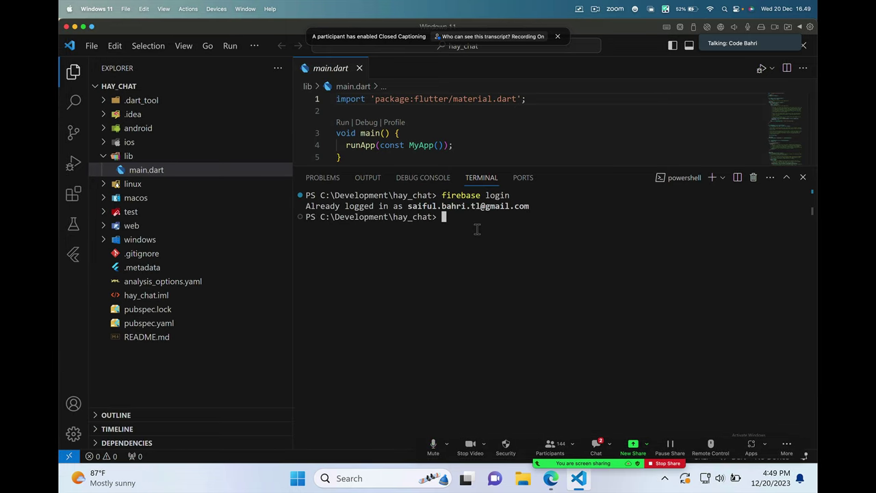
pyautogui.press('super+Tab')
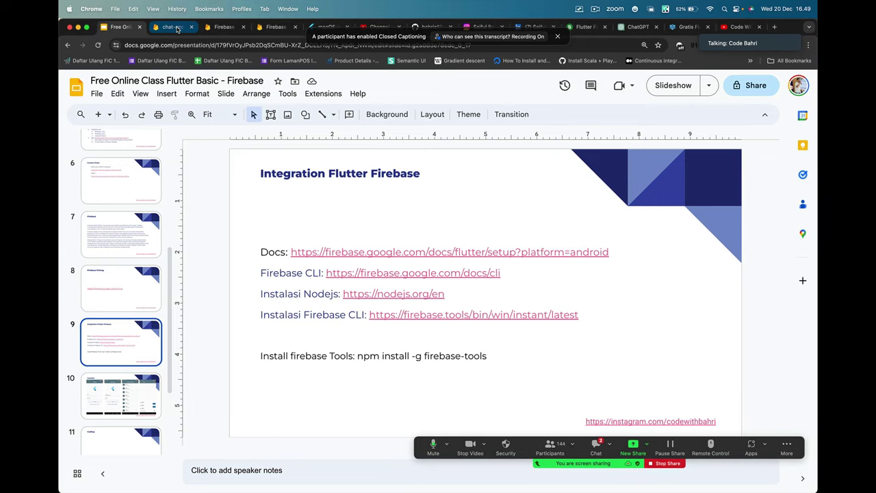
pyautogui.click(175, 27)
pyautogui.click(223, 26)
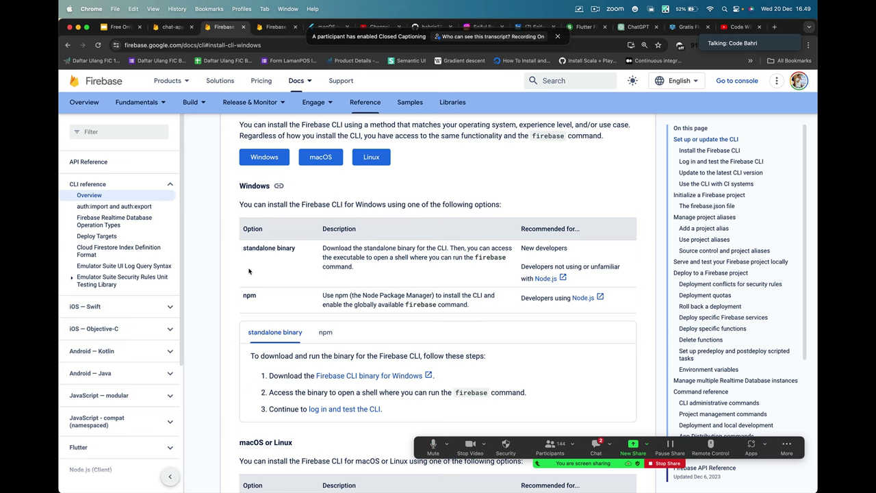
pyautogui.click(67, 45)
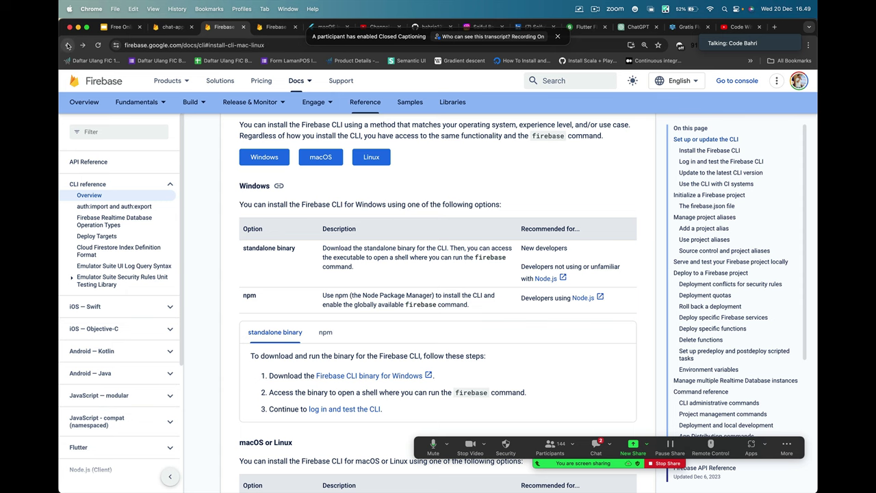
pyautogui.click(68, 46)
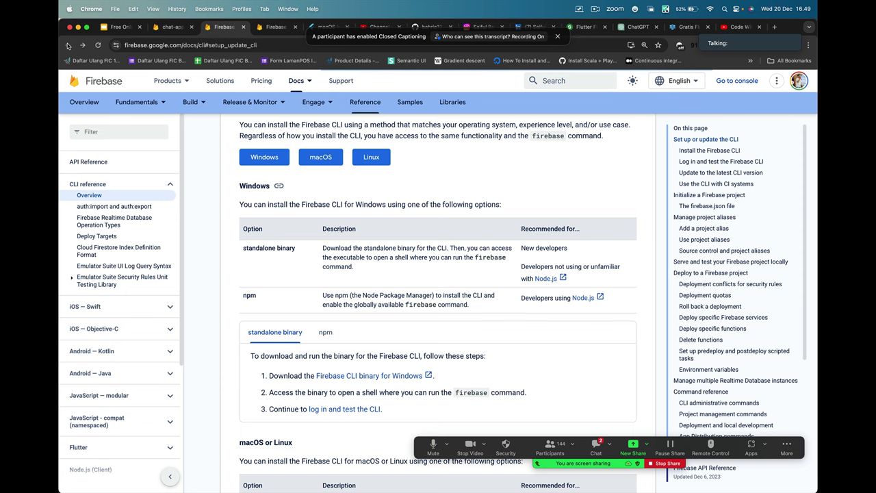
pyautogui.scroll(2, 226, 239)
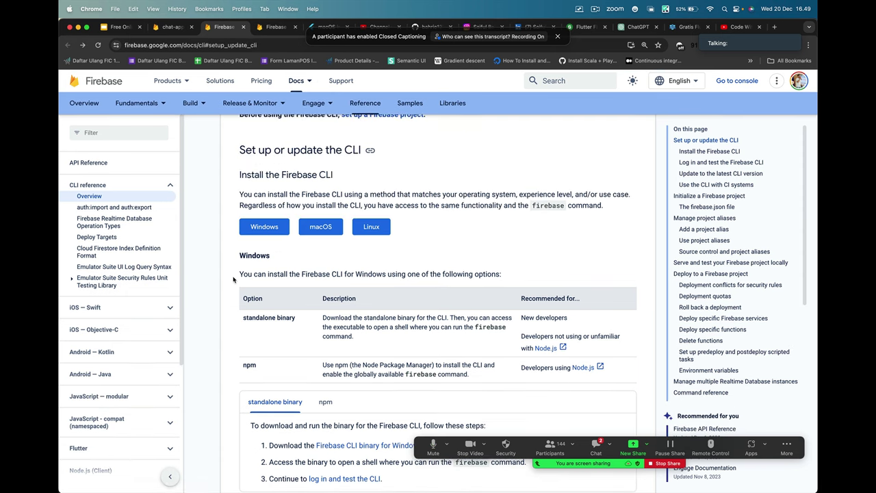
pyautogui.scroll(4, 233, 280)
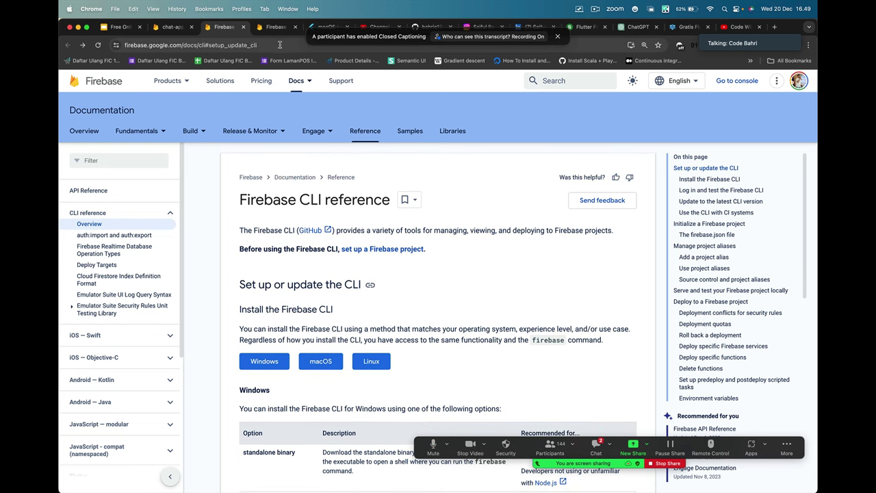
pyautogui.click(280, 45)
# Open the Docs link from the Integration Flutter Firebase slide and go to the command line tools section of the Flutter setup page
pyautogui.click(120, 27)
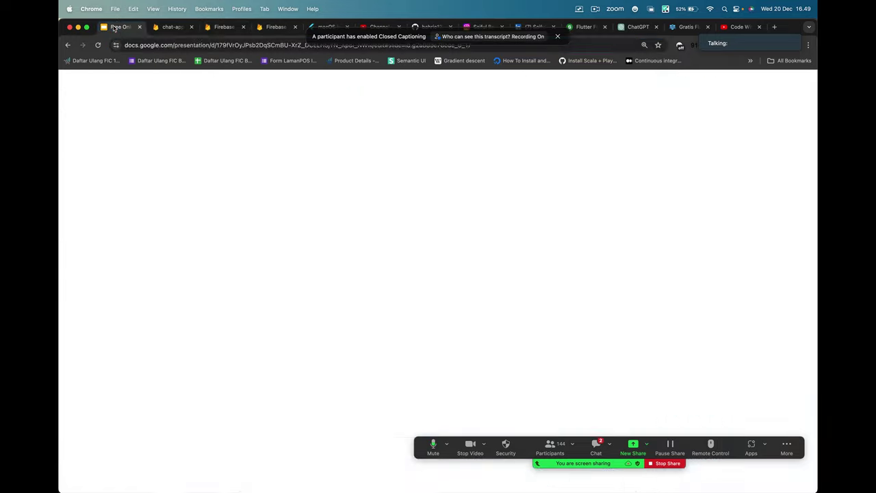
pyautogui.click(417, 264)
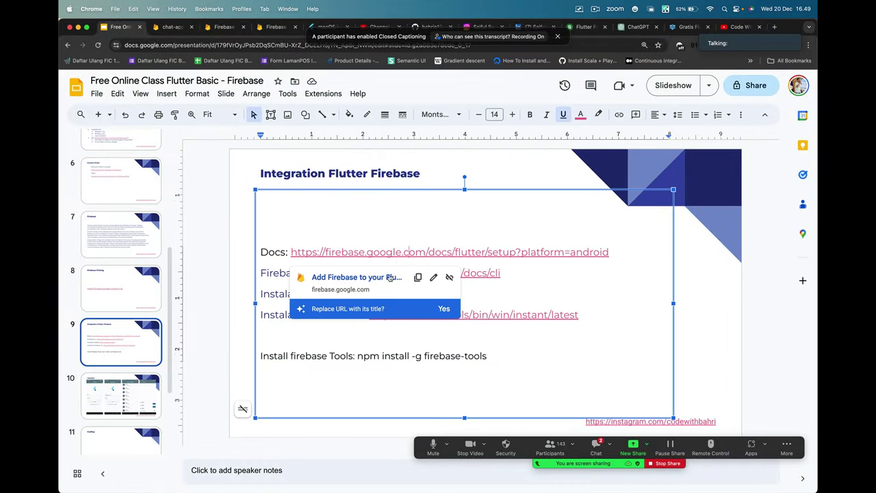
pyautogui.click(358, 278)
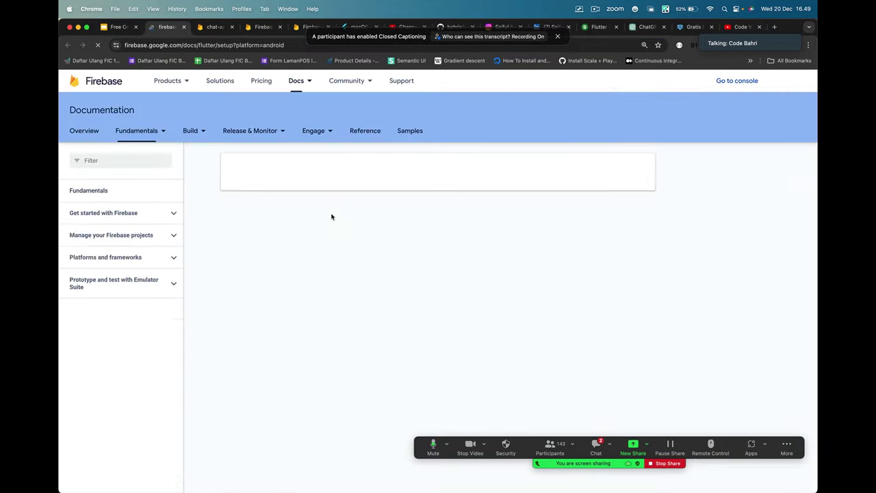
pyautogui.scroll(-5, 395, 289)
pyautogui.scroll(-2, 394, 290)
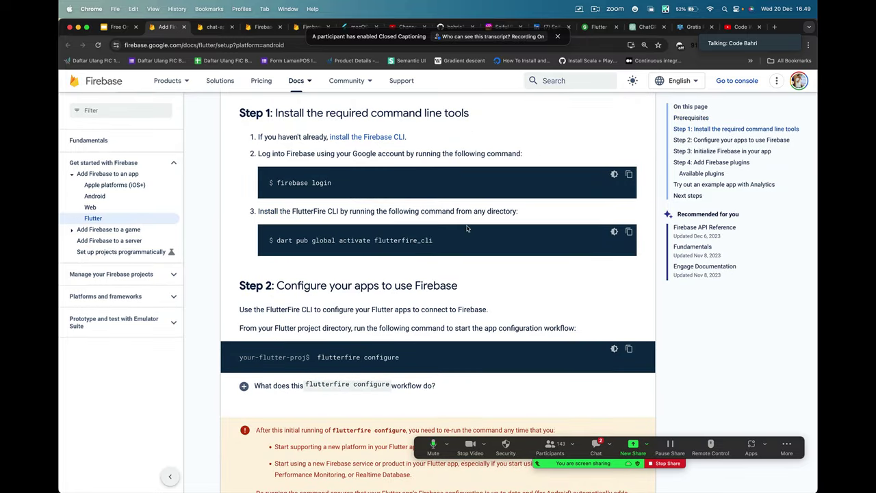
pyautogui.scroll(-1, 592, 234)
pyautogui.scroll(-1, 620, 199)
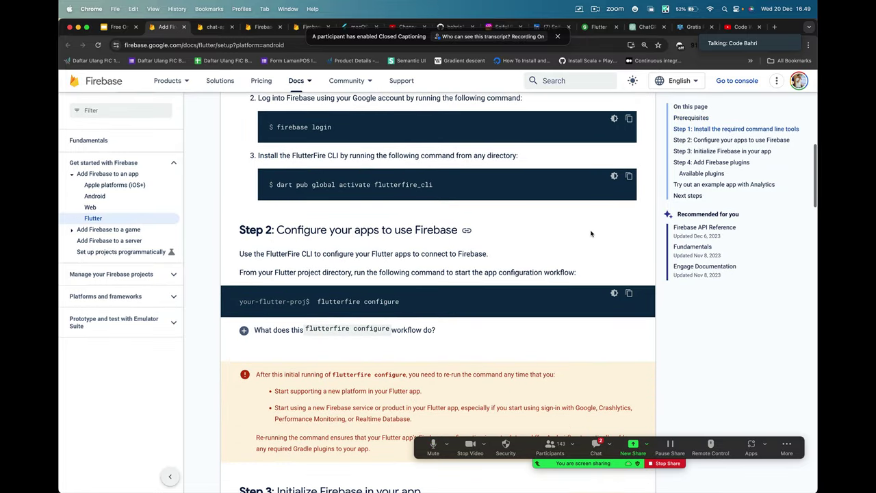
# Copy the dart pub global activate flutterfire_cli command and run it in the hay_chat terminal in Visual Studio Code
pyautogui.click(630, 177)
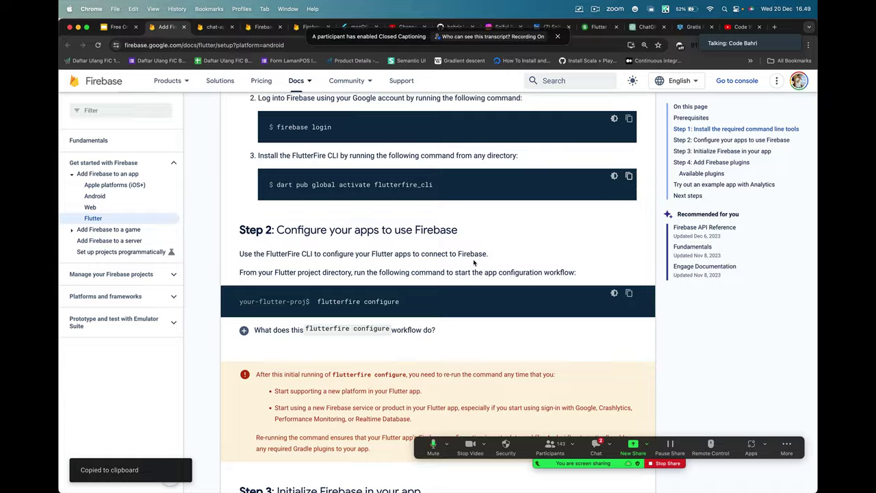
pyautogui.press('super+Tab')
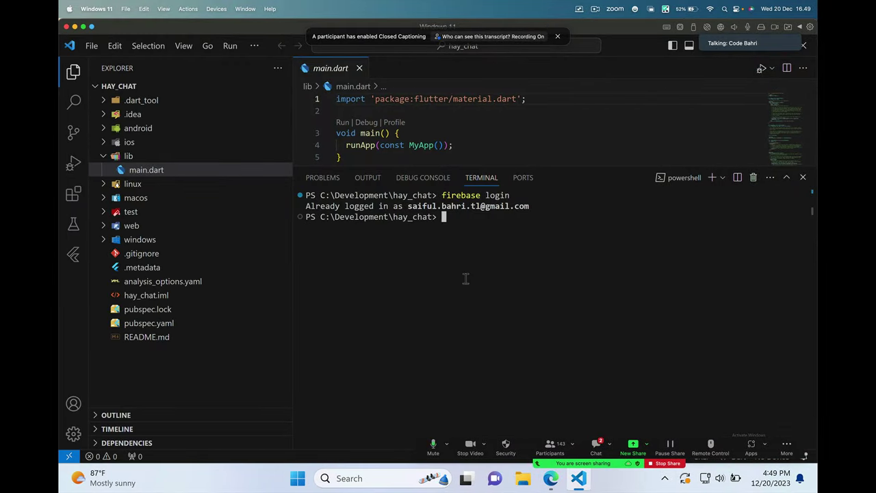
pyautogui.hotkey('ctrl', 'v')
pyautogui.press('Return')
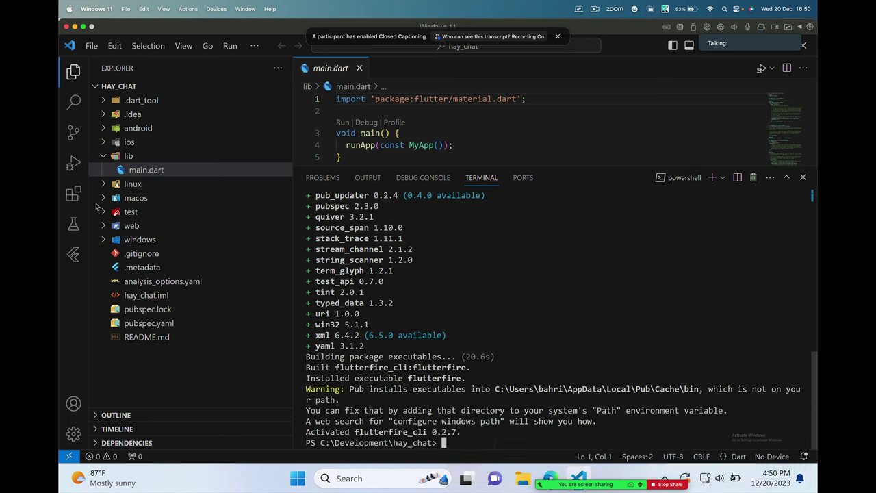
# Return to the slides in Chrome and highlight npm install -g firebase-tools, glancing at the hay_chat terminal for comparison
pyautogui.hotkey('ctrl', 'Right')
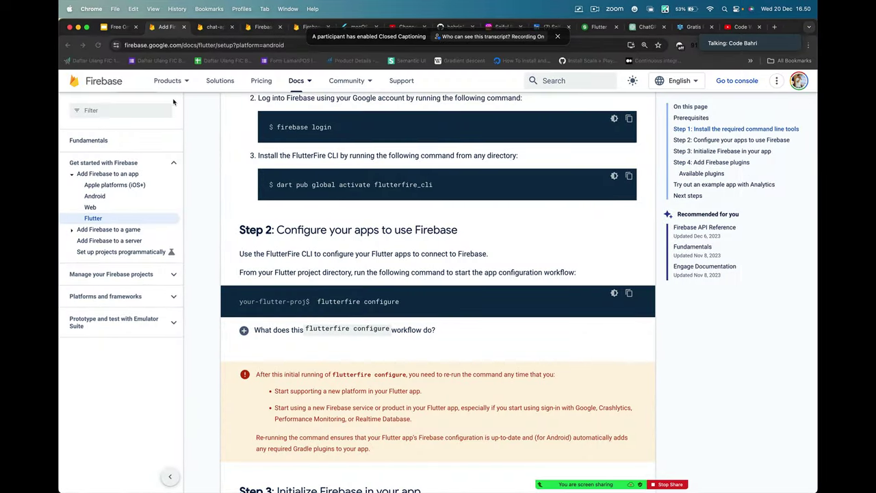
pyautogui.click(116, 26)
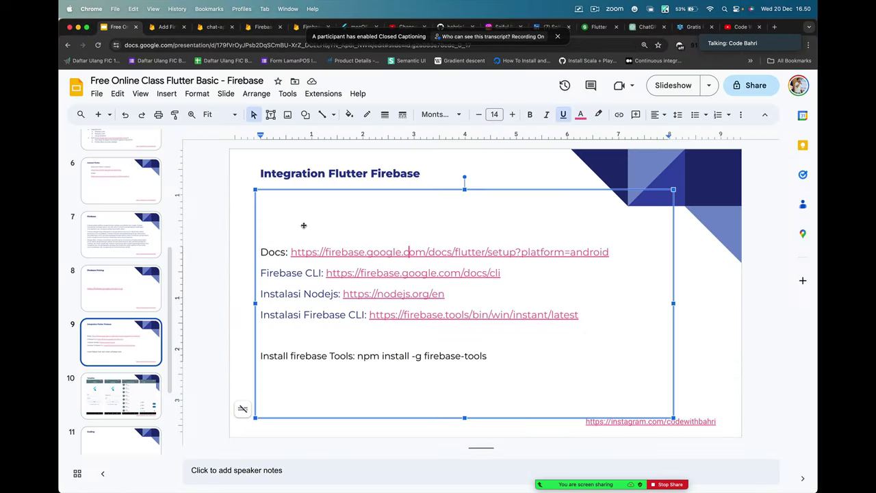
pyautogui.click(358, 356)
pyautogui.keyDown('shift'); pyautogui.click(407, 383); pyautogui.keyUp('shift')
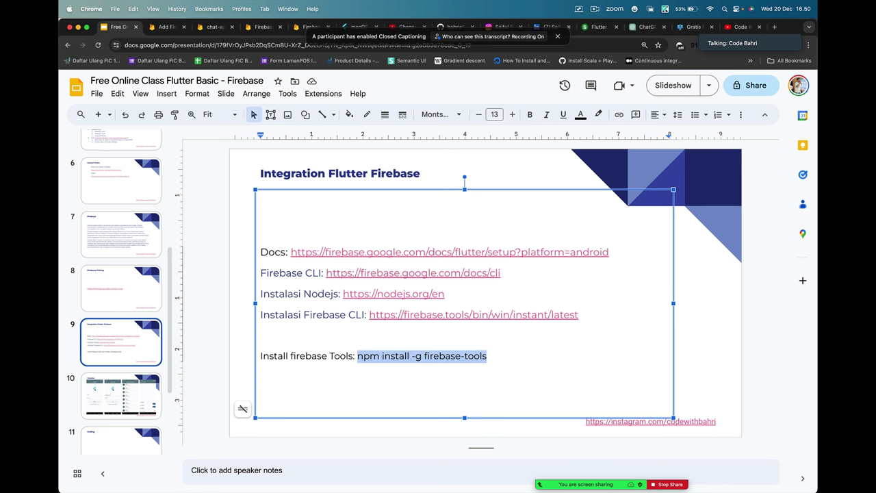
pyautogui.hotkey('ctrl', 'Right')
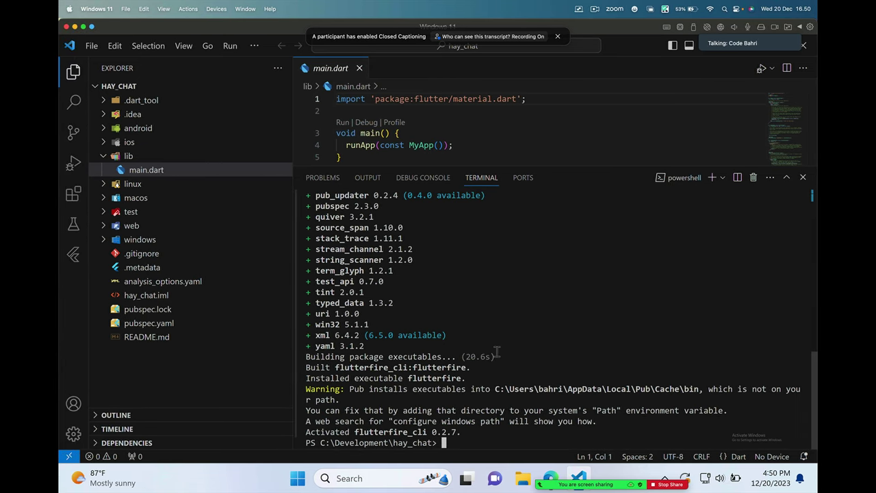
pyautogui.hotkey('ctrl', 'Left')
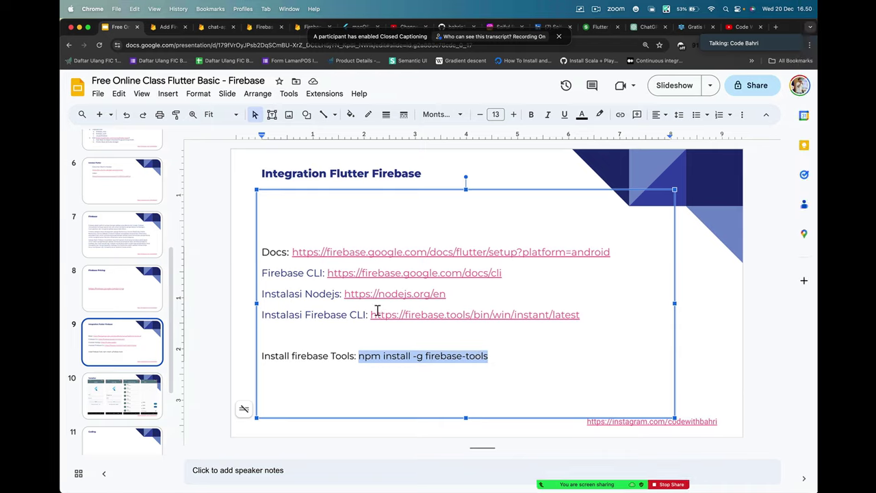
# Copy flutterfire configure from the Flutter setup page, switch to Visual Studio Code and try to run that command in the hay_chat terminal
pyautogui.click(166, 29)
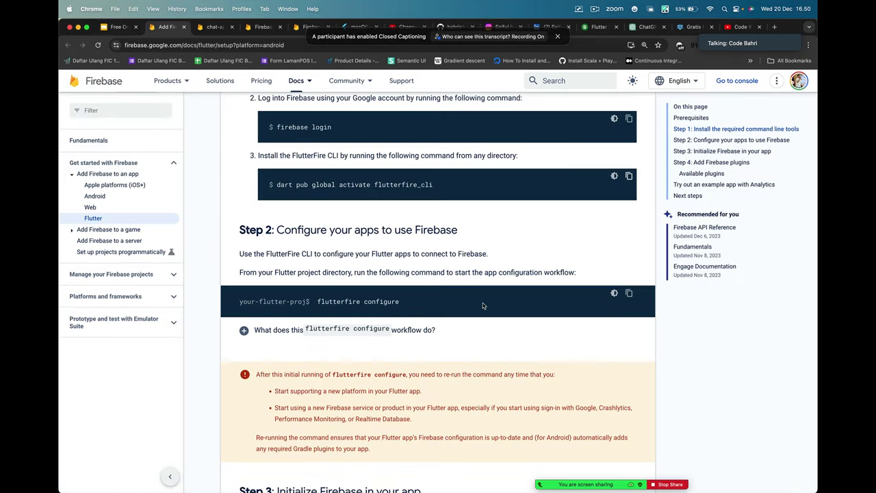
pyautogui.click(629, 293)
pyautogui.press('super+Tab')
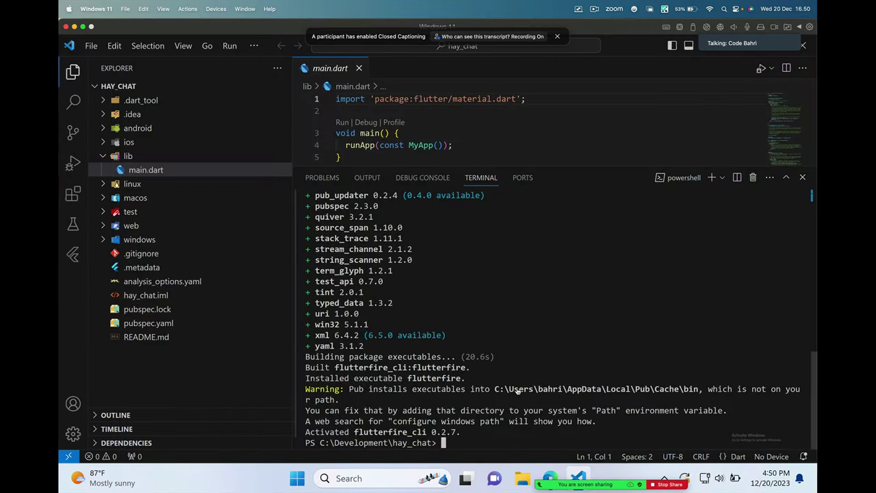
pyautogui.write('flu')
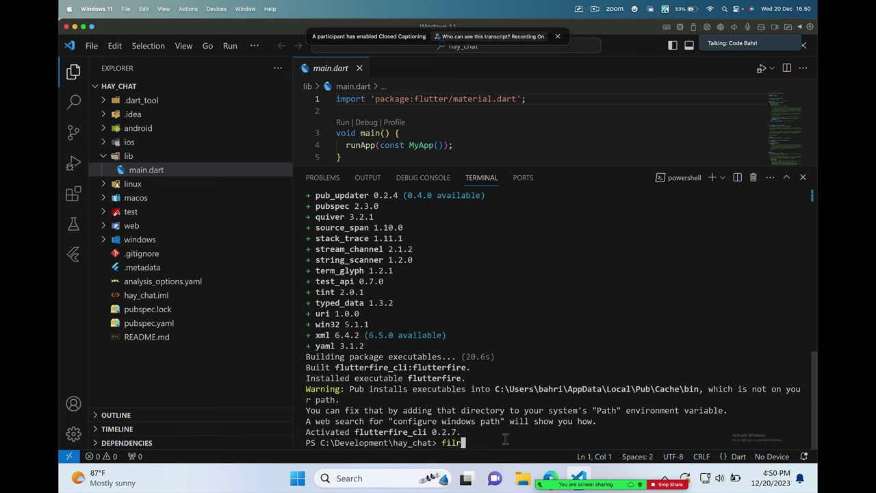
pyautogui.press('BackSpace')
pyautogui.press('BackSpace')
pyautogui.press('BackSpace')
pyautogui.write('flutterfire configure')
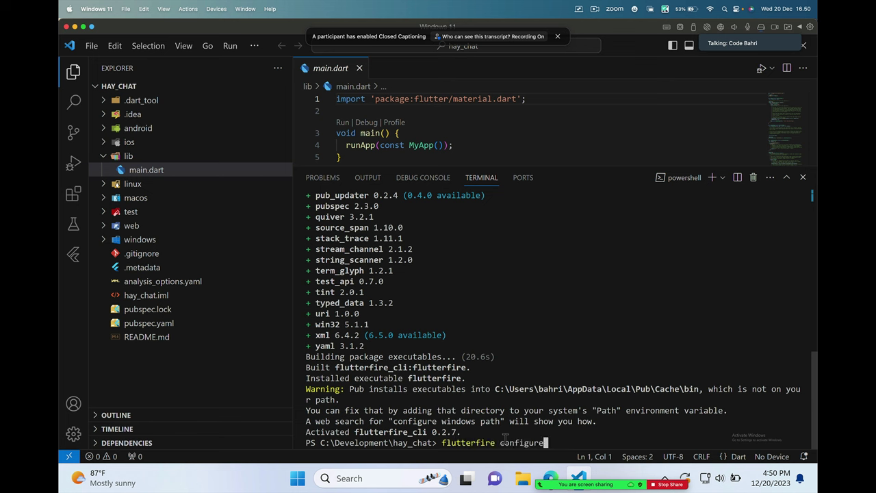
pyautogui.press('Return')
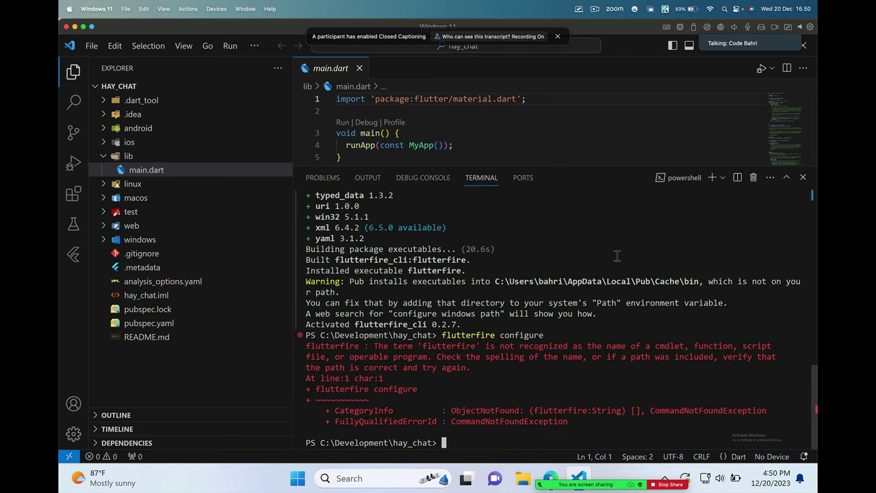
# Try flutterfire configure once more and examine the earlier flutterfire_cli activation output in the terminal
pyautogui.press('Up')
pyautogui.press('Return')
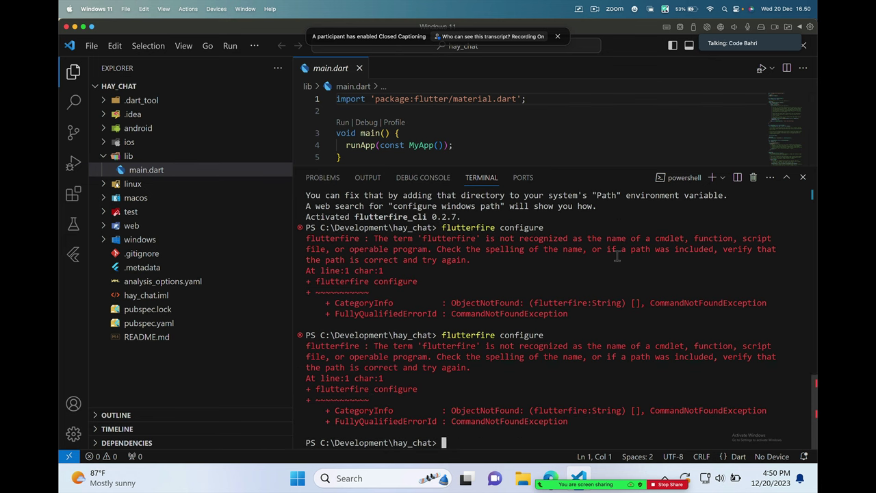
pyautogui.scroll(3, 617, 255)
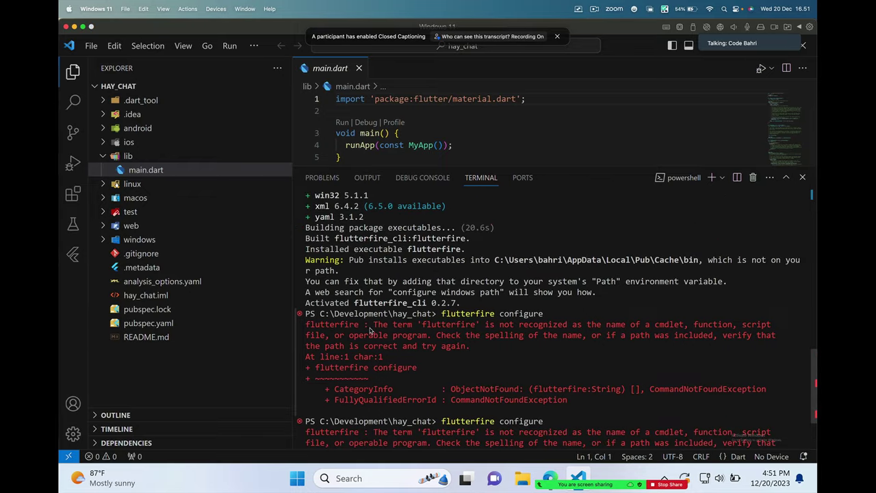
pyautogui.scroll(1, 482, 341)
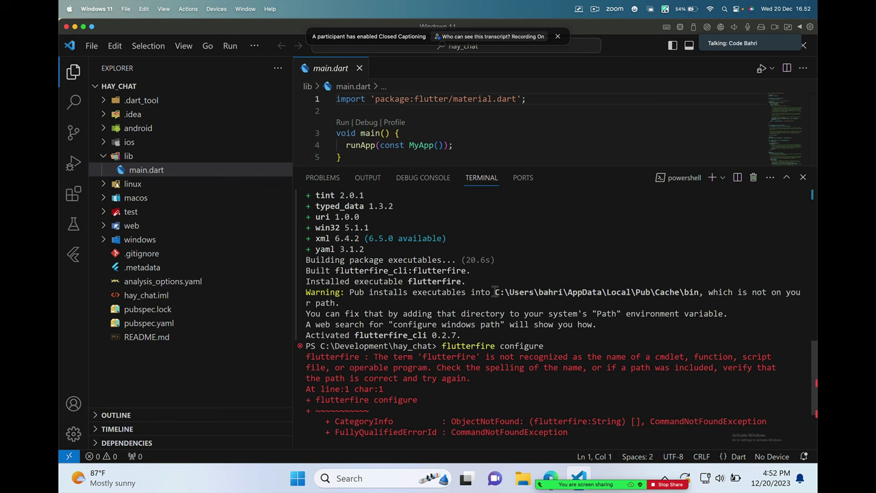
# Copy the AppData\Local\Pub\Cache\bin directory path from the flutterfire_cli activation warning in the terminal
pyautogui.moveTo(498, 293); pyautogui.dragTo(700, 296)
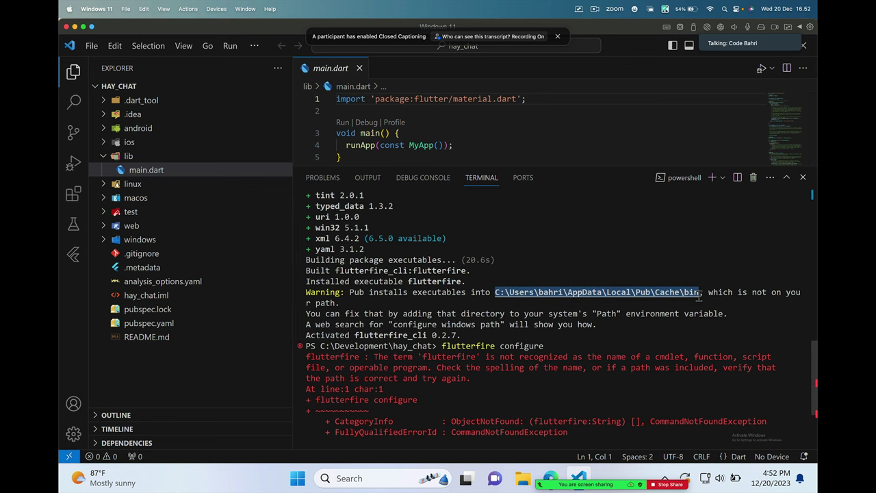
pyautogui.hotkey('ctrl', 'c')
pyautogui.hotkey('ctrl', 'c')
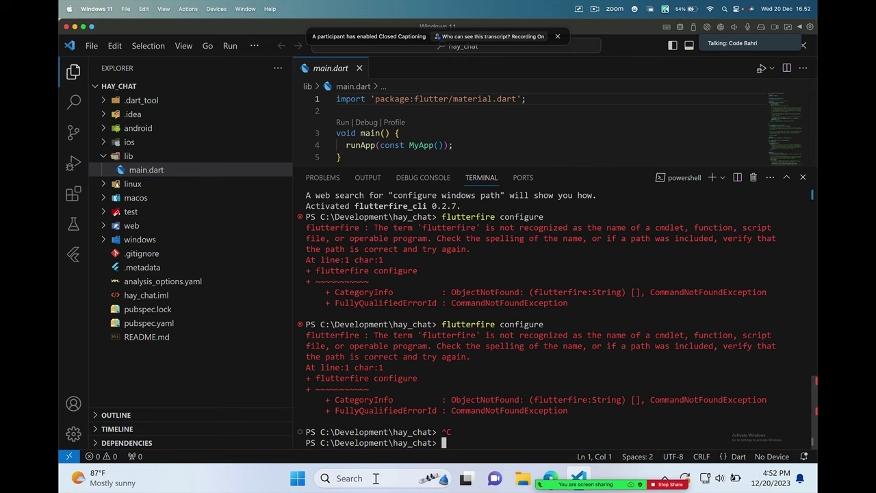
# Search Windows for env, open the system environment variables settings and bring up the Environment Variables dialog
pyautogui.click(344, 478)
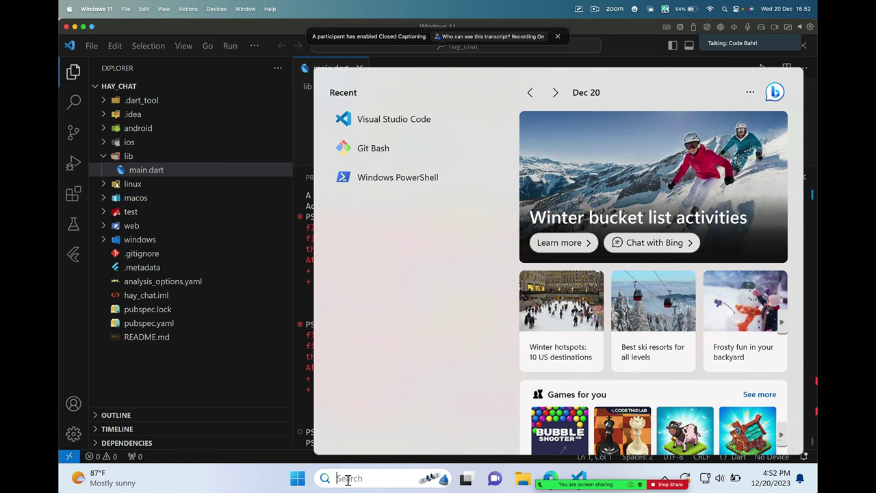
pyautogui.write('env')
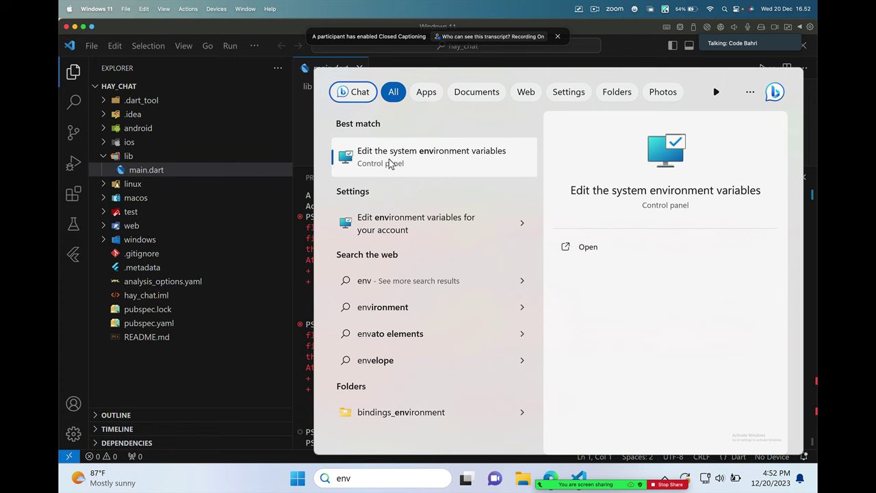
pyautogui.press('Escape')
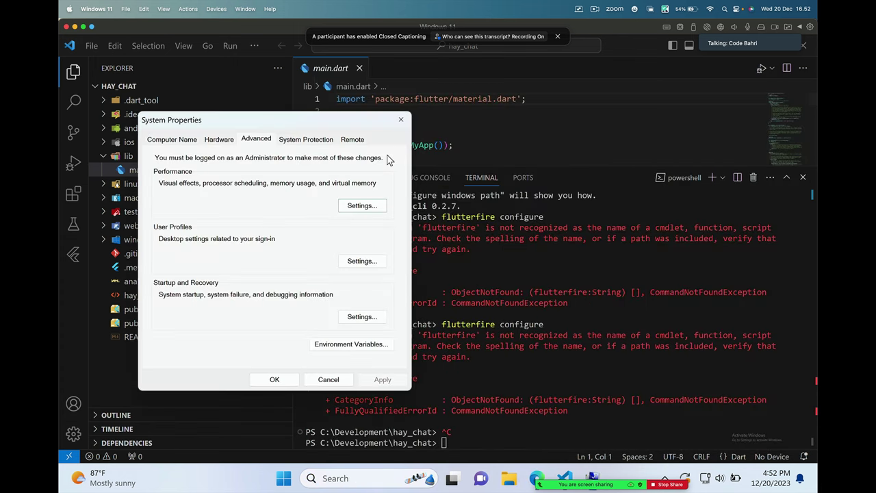
pyautogui.click(334, 346)
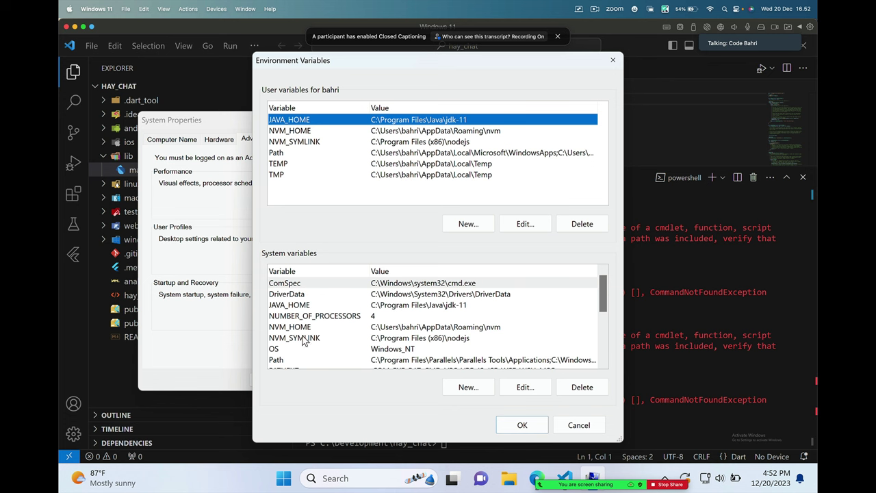
# Add the copied Pub\Cache\bin directory as a new entry in the system Path variable
pyautogui.click(278, 360)
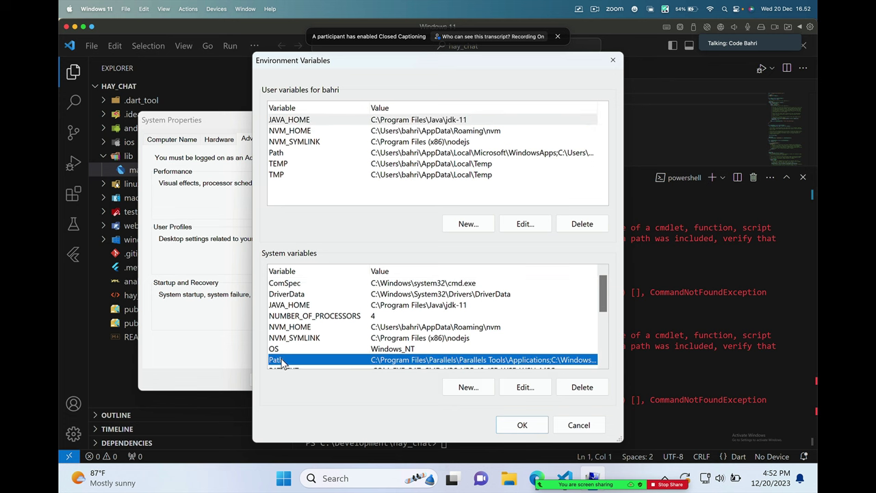
pyautogui.click(525, 388)
pyautogui.click(561, 122)
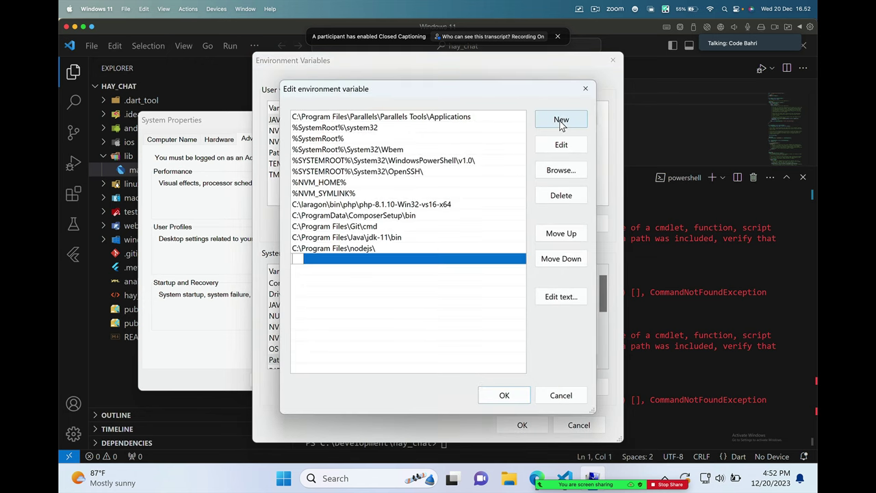
pyautogui.hotkey('ctrl', 'v')
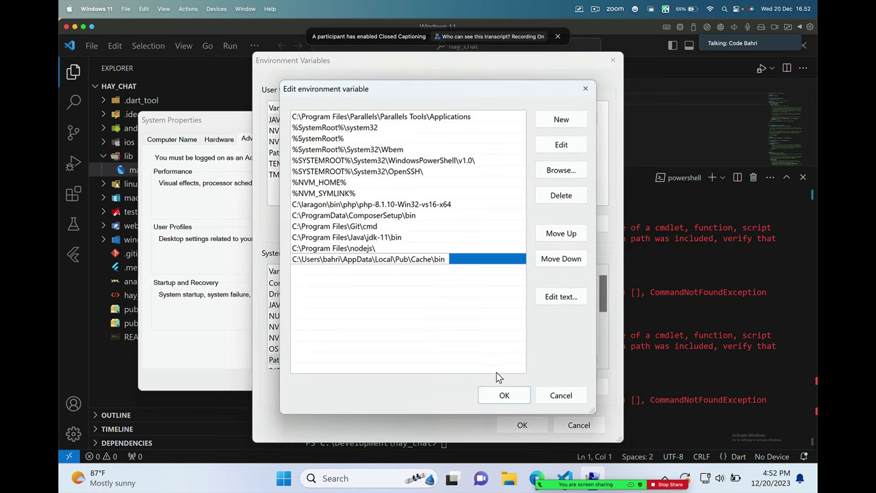
pyautogui.click(503, 396)
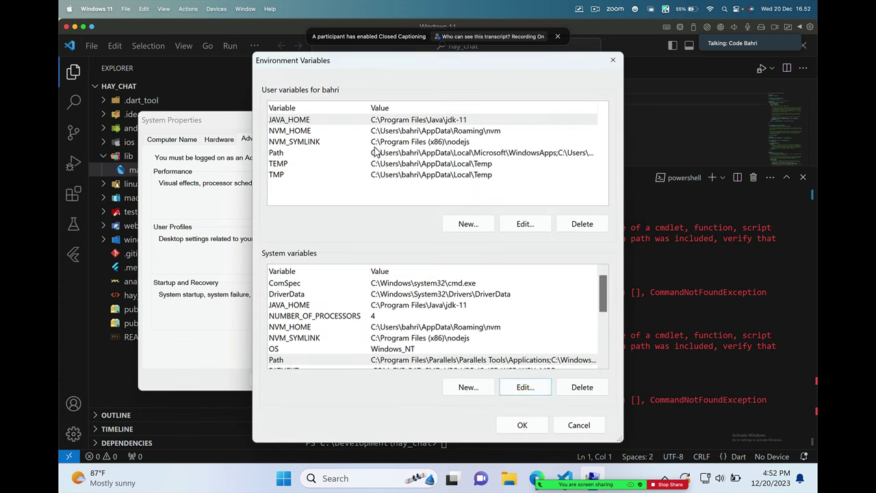
# Add the same Pub\Cache\bin directory to the user Path variable and accept all environment variable and system property changes
pyautogui.click(353, 153)
pyautogui.click(525, 223)
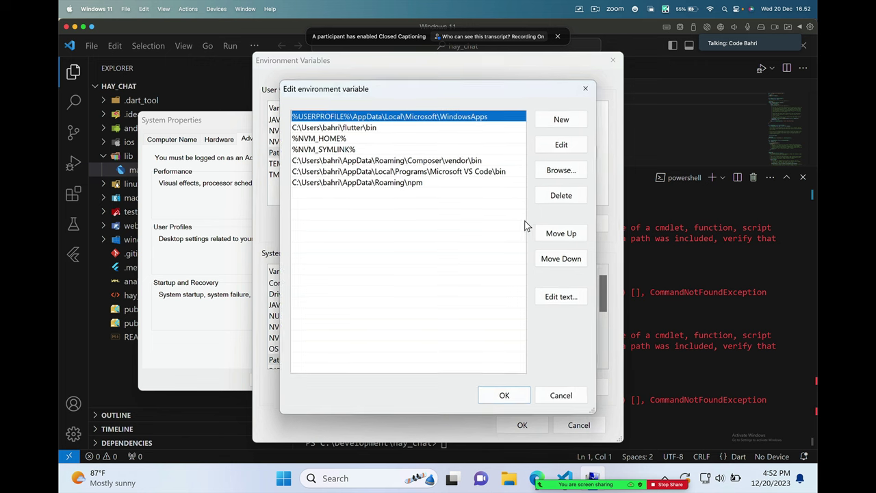
pyautogui.click(560, 120)
pyautogui.hotkey('ctrl', 'v')
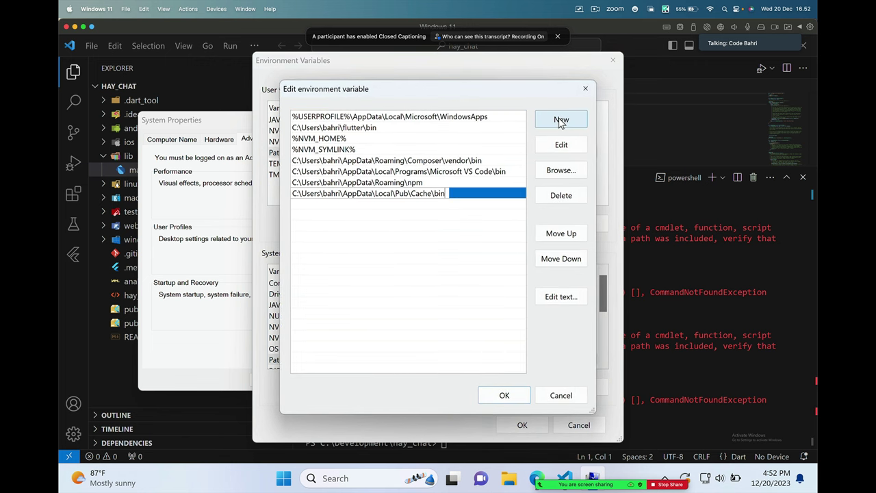
pyautogui.click(504, 395)
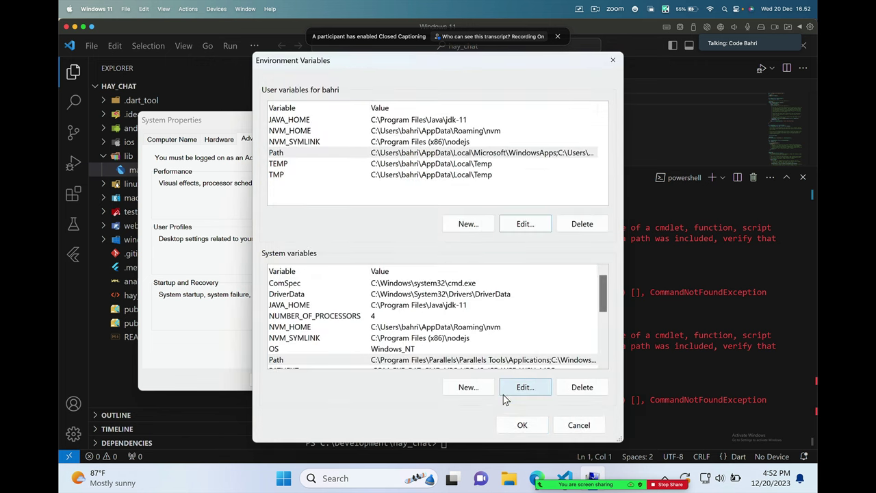
pyautogui.click(523, 425)
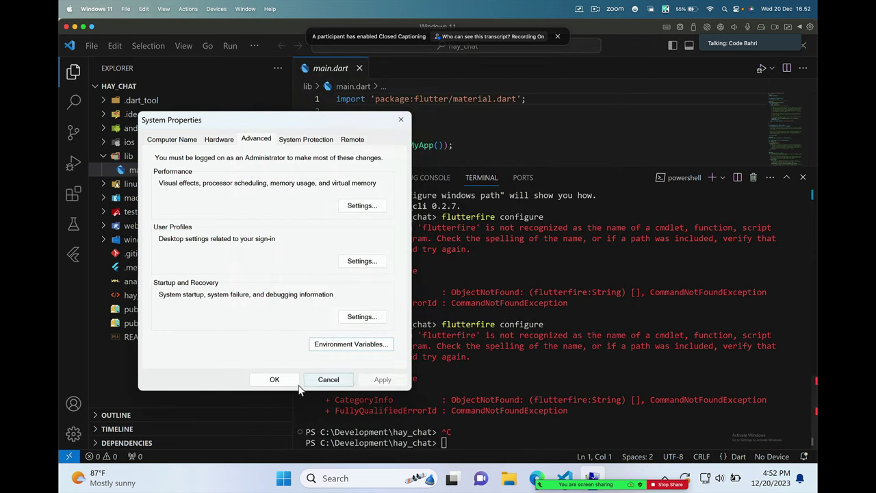
pyautogui.click(276, 380)
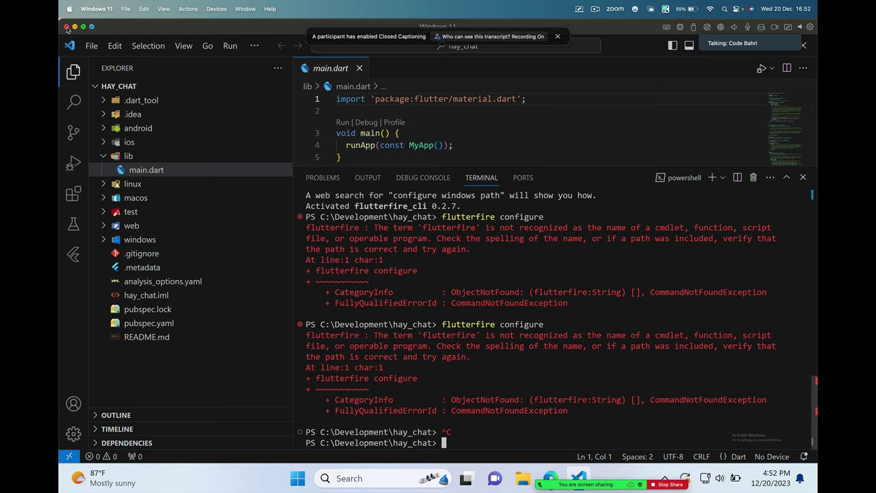
# Restart Visual Studio Code with the hay_chat project and dismiss the deprecated extensions notice
pyautogui.click(806, 46)
pyautogui.press('super+s')
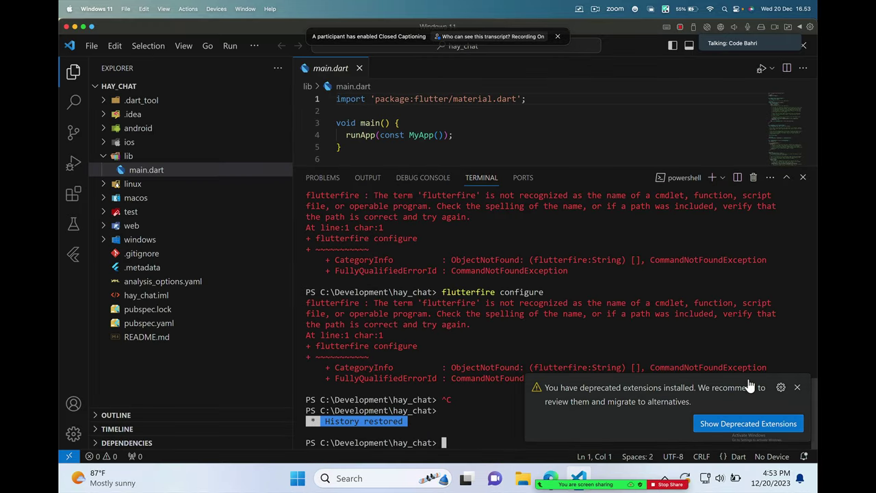
pyautogui.click(797, 387)
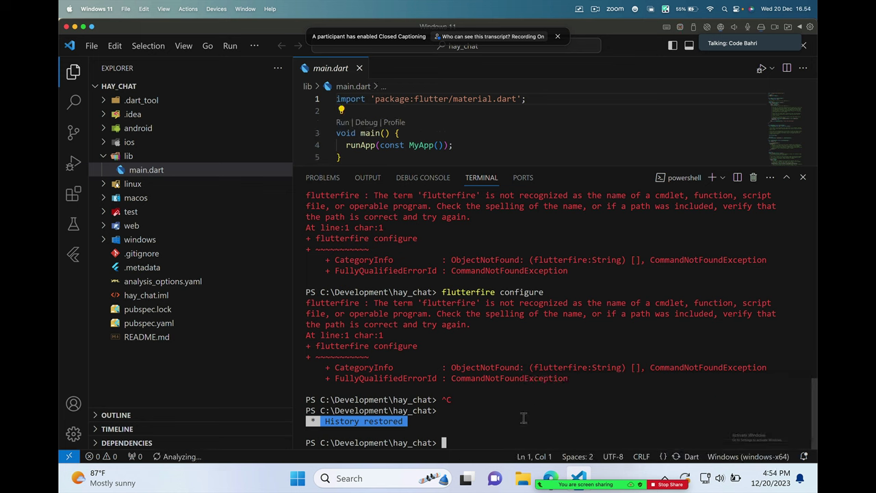
# Run flutterfire configure in the hay_chat terminal
pyautogui.write('flutt')
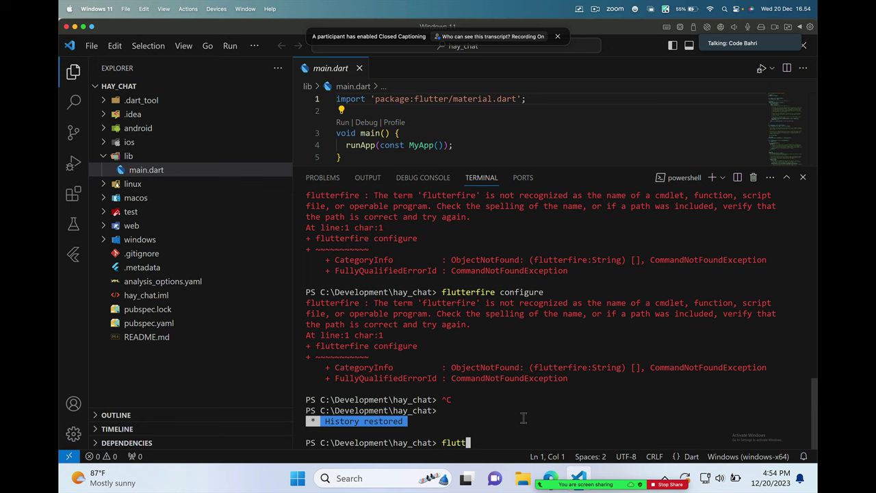
pyautogui.write('er')
pyautogui.press('Up')
pyautogui.press('Return')
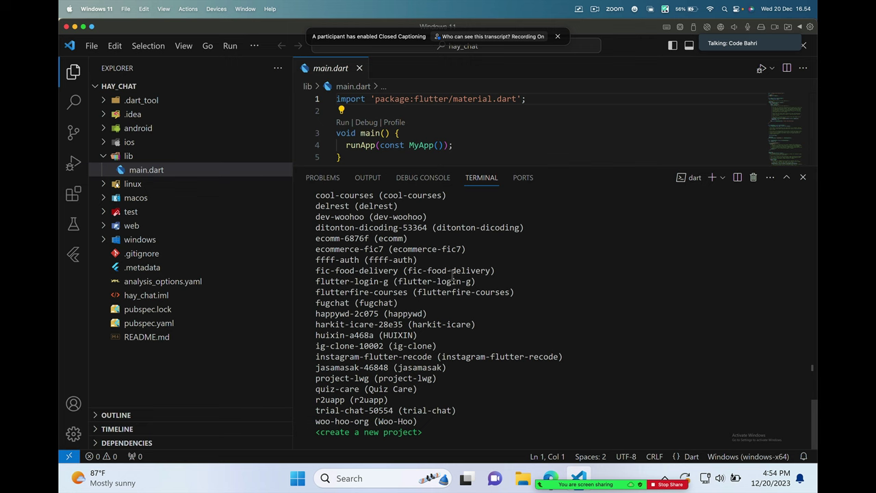
# Look through the Firebase projects offered for the Flutter application and try moving the selection between entries
pyautogui.scroll(10, 531, 260)
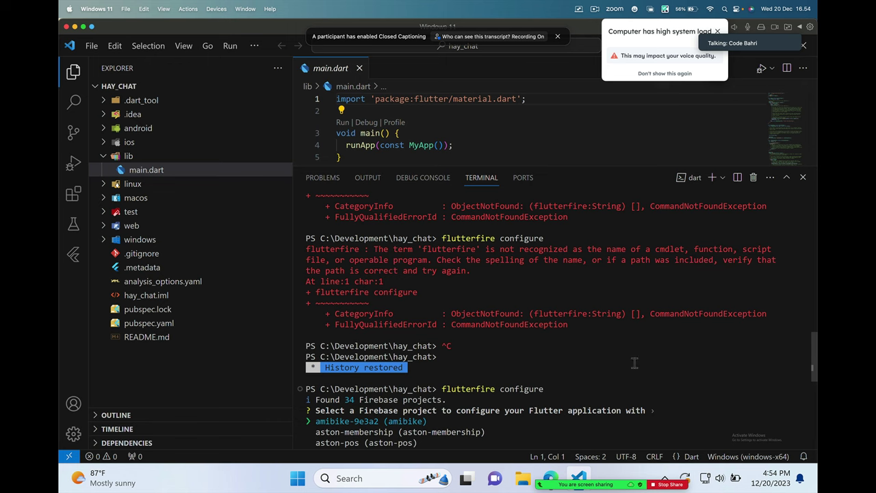
pyautogui.scroll(-4, 627, 365)
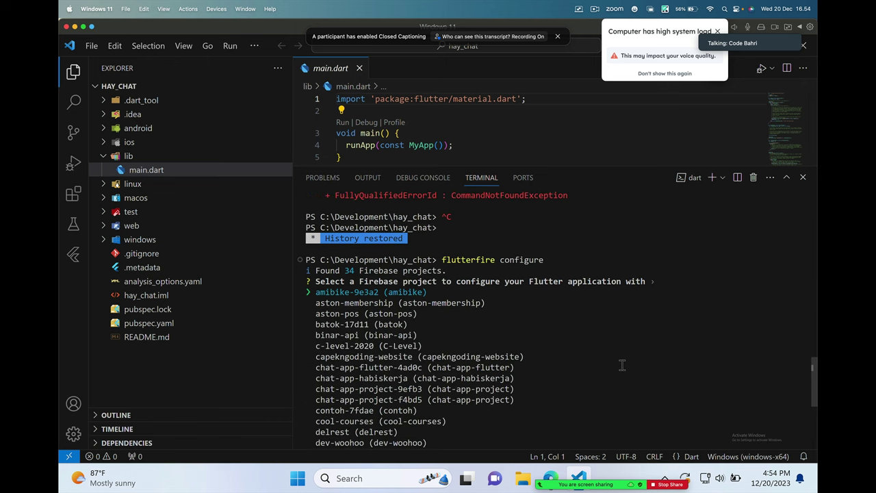
pyautogui.scroll(-2, 623, 365)
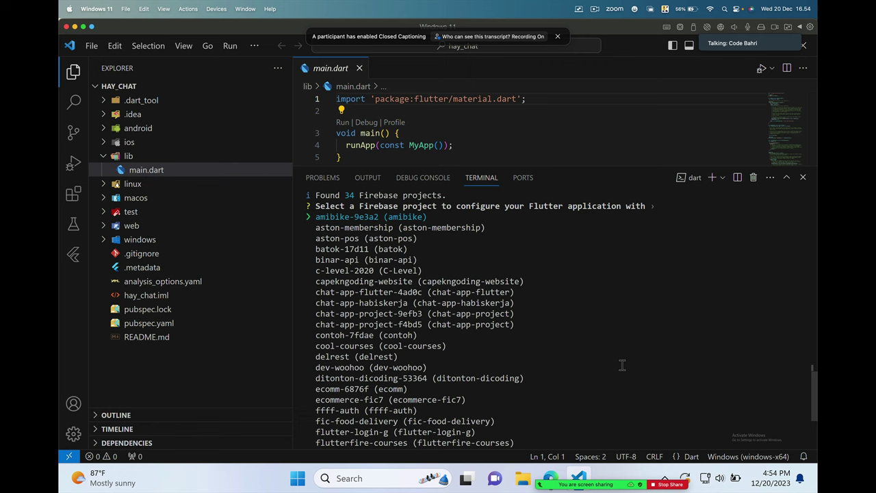
pyautogui.press('Up')
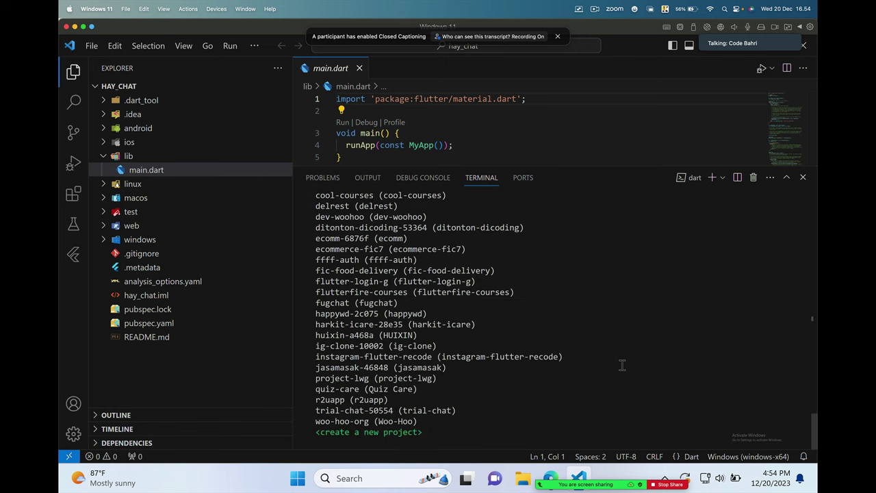
pyautogui.press('Down')
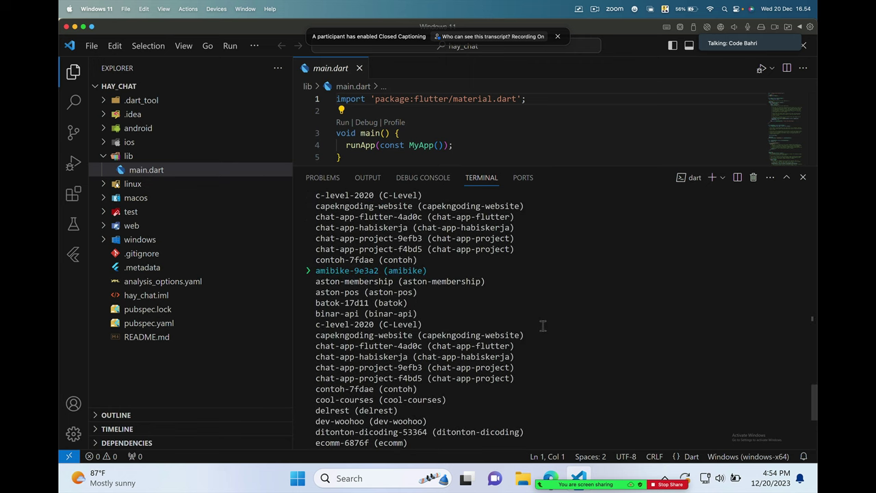
pyautogui.press('Up')
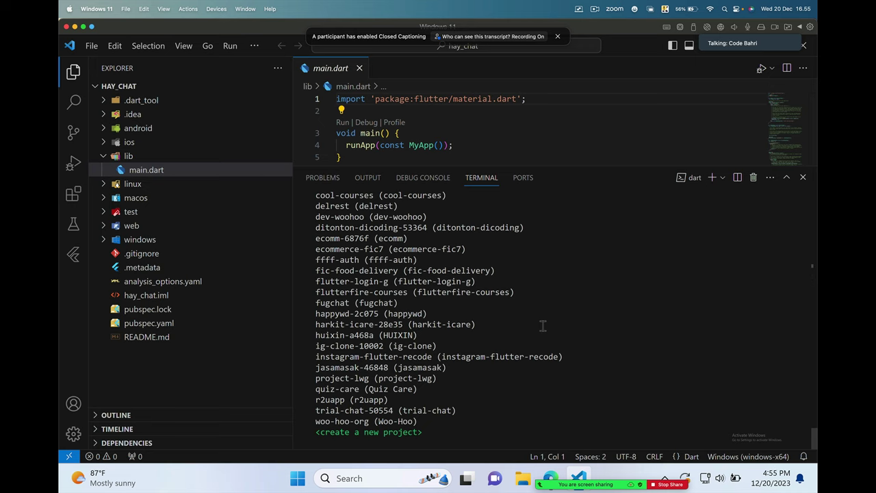
pyautogui.press('Down')
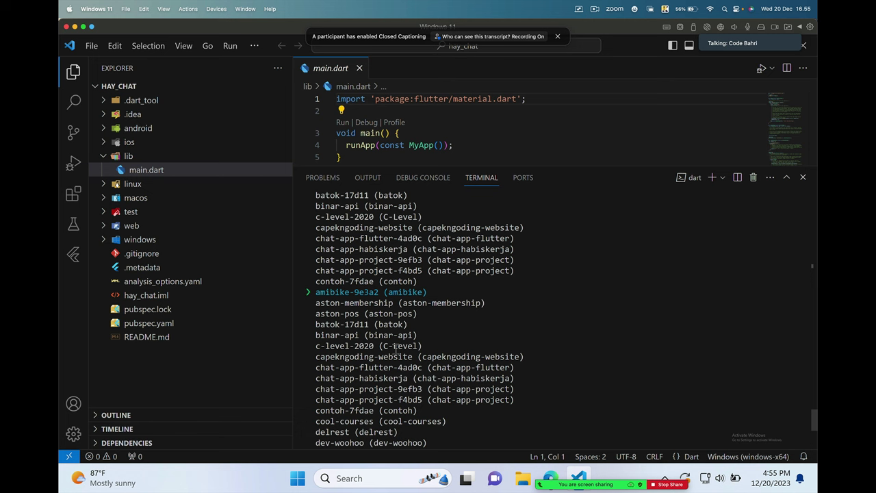